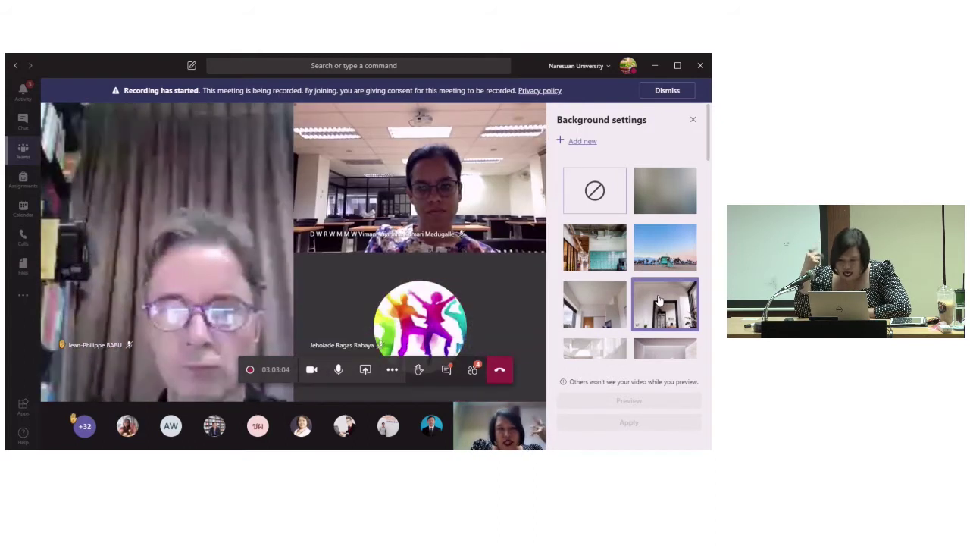
- Browse the available background images and review the options under the additional meeting actions
scroll(664, 297, "down", 6)
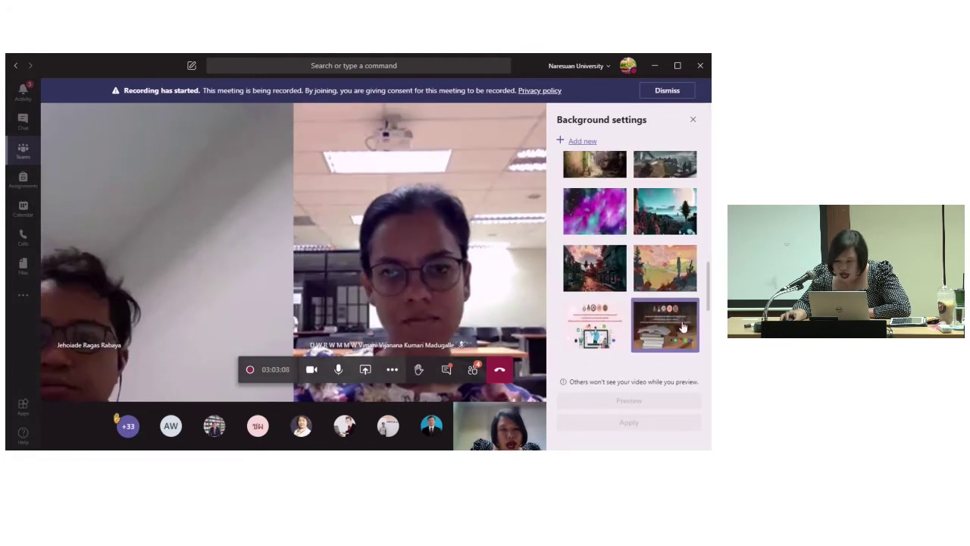
scroll(682, 314, "up", 8)
scroll(685, 312, "down", 3)
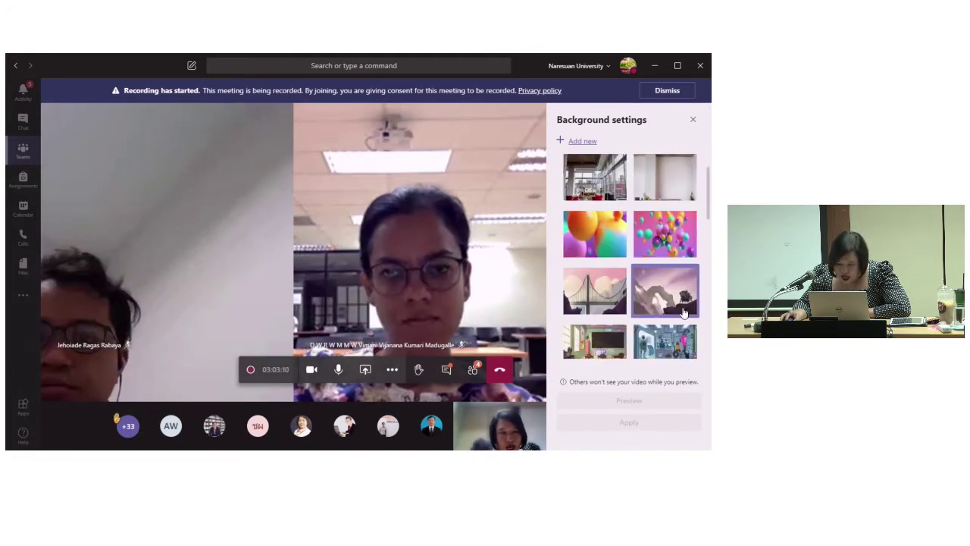
scroll(684, 313, "up", 3)
scroll(684, 311, "down", 3)
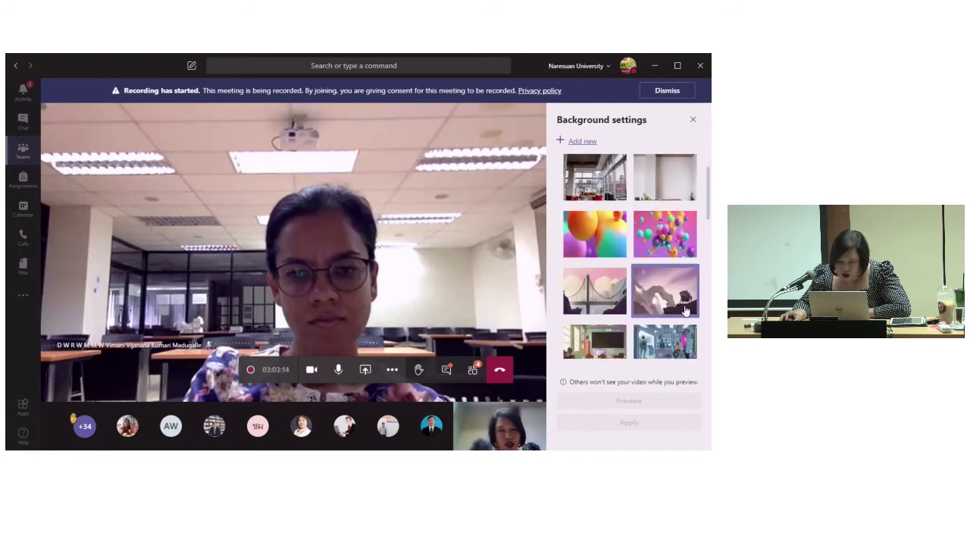
scroll(685, 311, "up", 3)
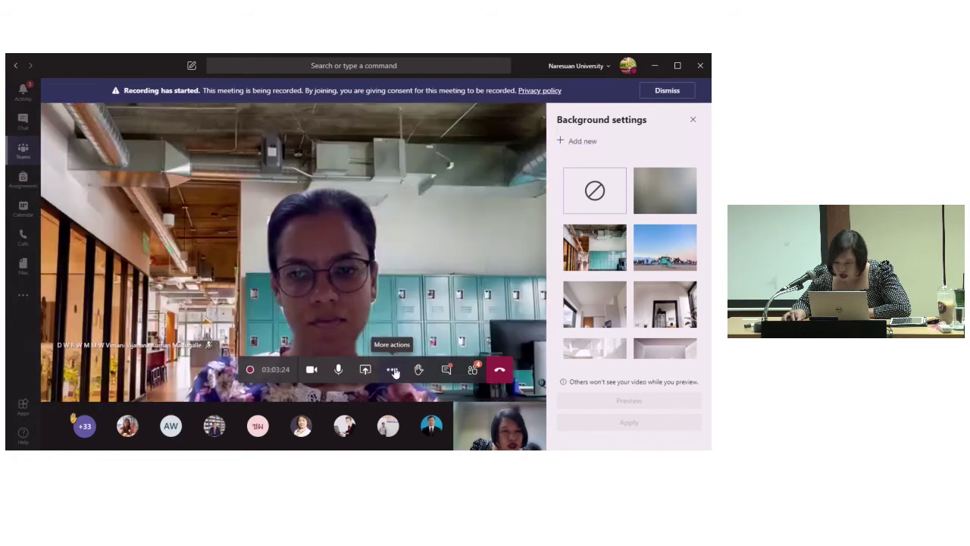
left_click(393, 370)
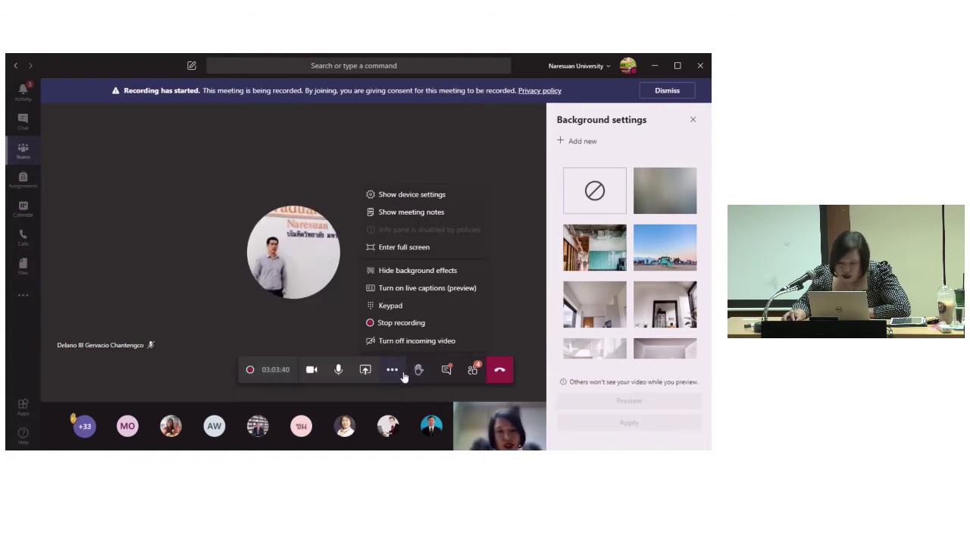
left_click(393, 372)
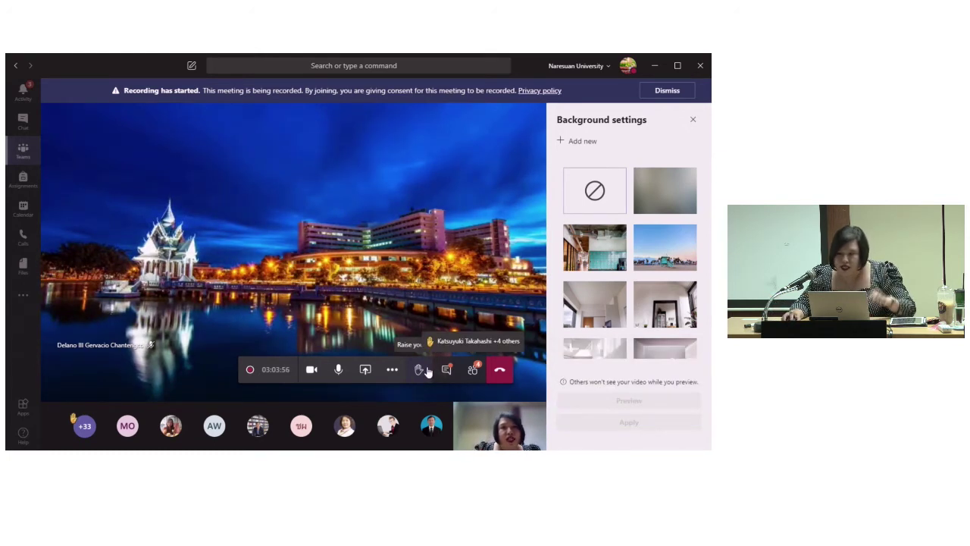
- Close the background settings and raise your hand in the meeting
left_click(693, 122)
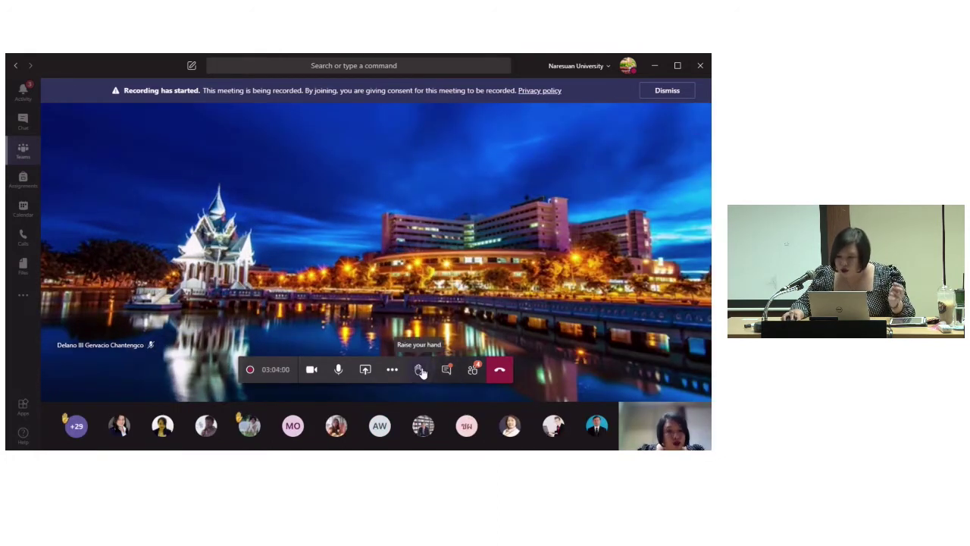
left_click(420, 370)
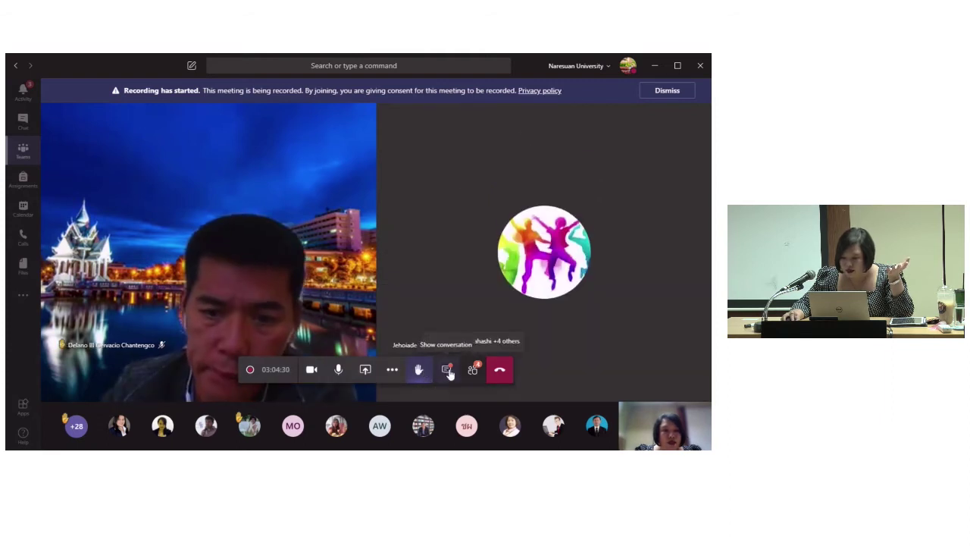
- Show the meeting chat and look through its earlier and latest messages
left_click(448, 371)
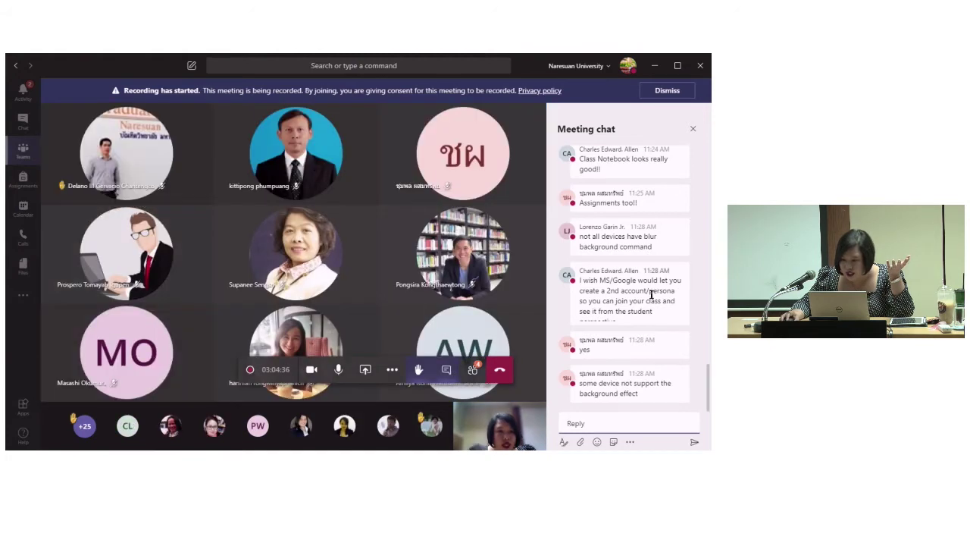
scroll(648, 341, "up", 10)
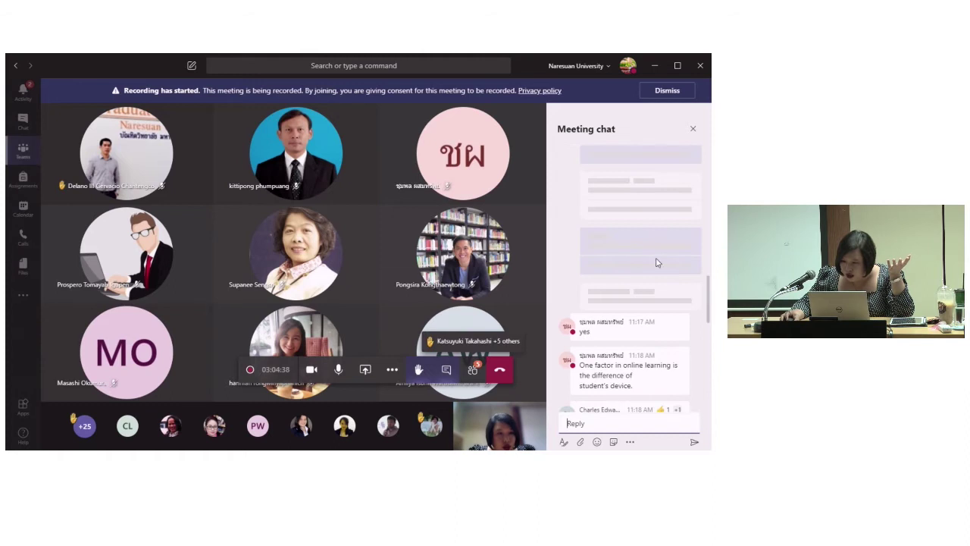
scroll(668, 307, "down", 10)
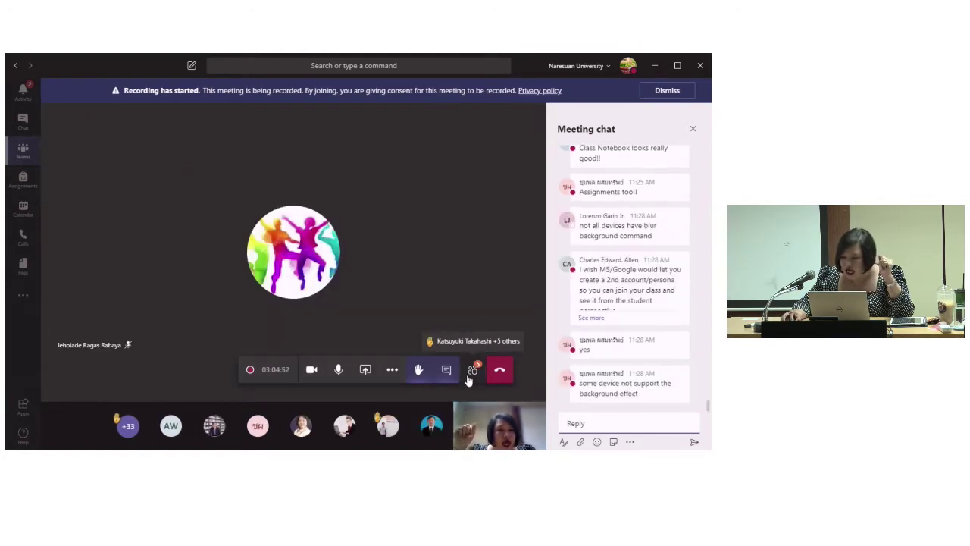
- Show the meeting's participants, look through the list to its end, and hide it
left_click(472, 373)
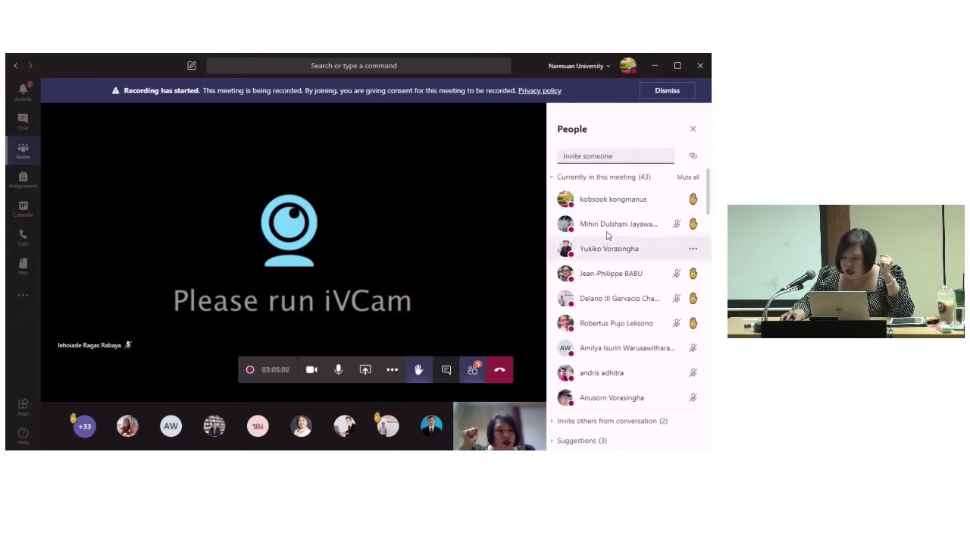
scroll(650, 229, "down", 3)
scroll(650, 229, "down", 8)
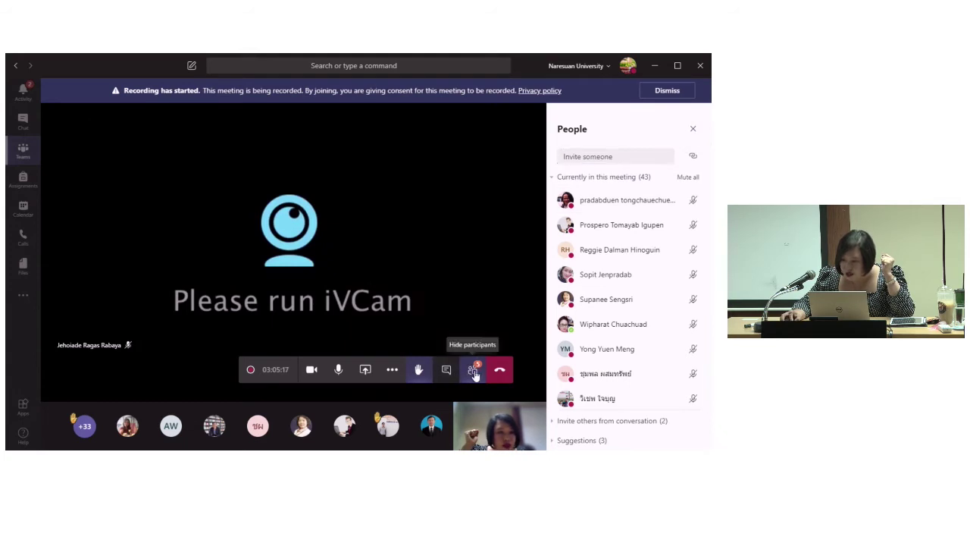
left_click(473, 372)
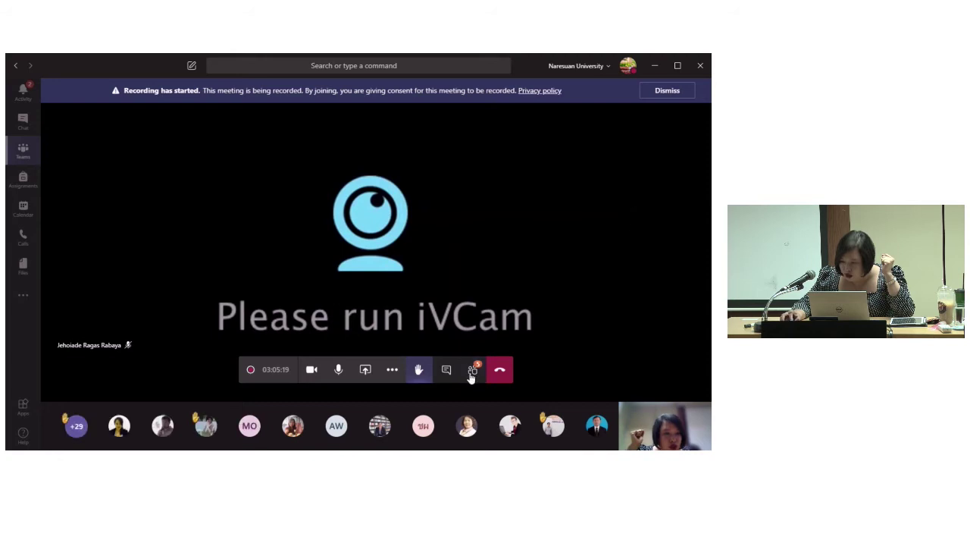
- Search the invite field for a person by partial name, and close the participant list without inviting anyone
left_click(471, 375)
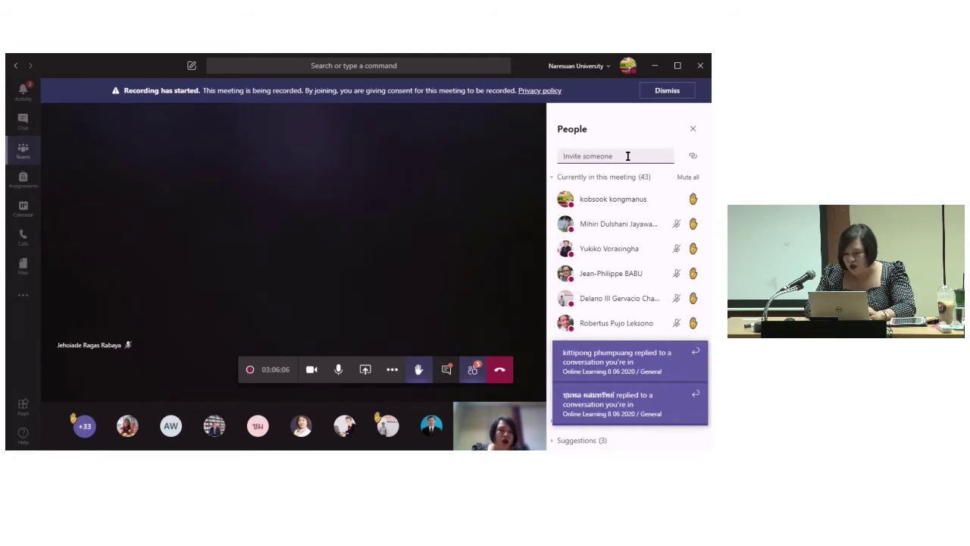
type("ch")
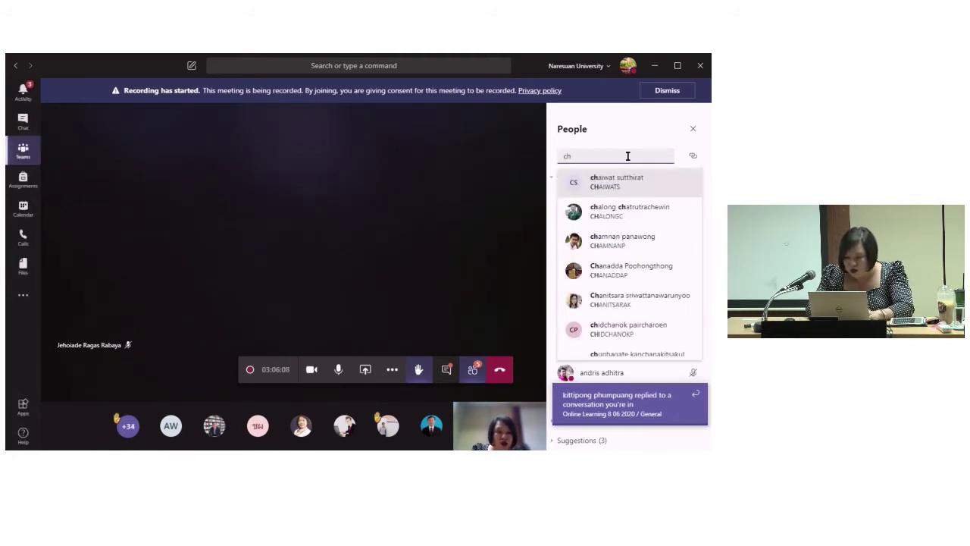
type("um")
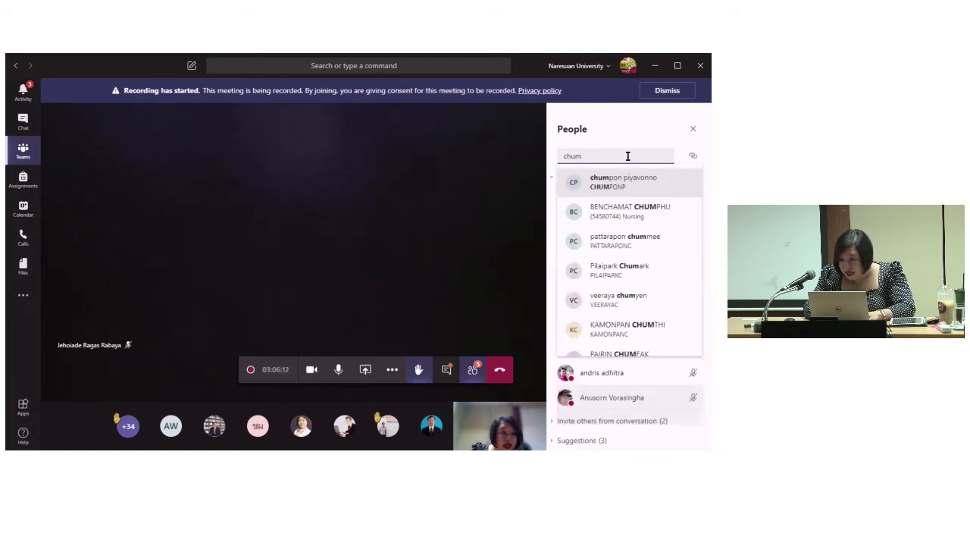
type("p")
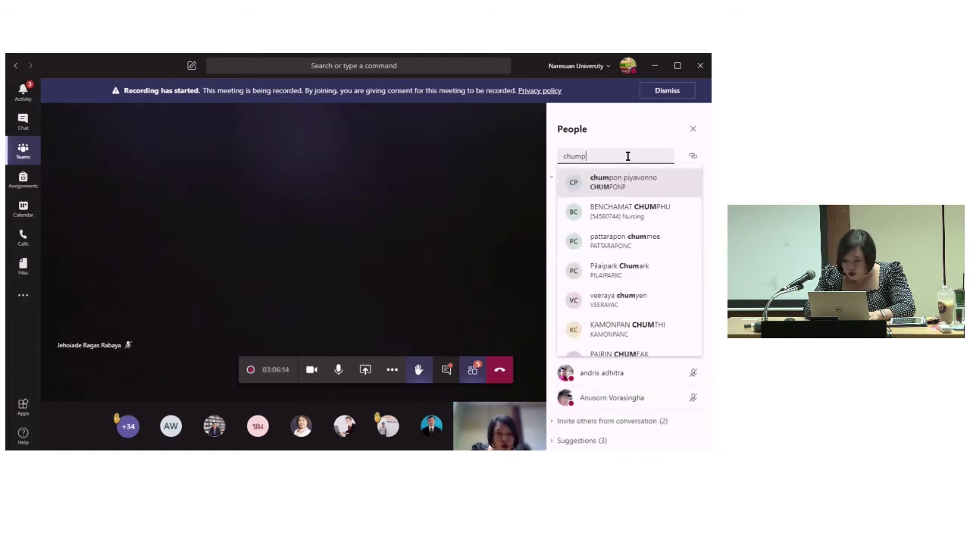
type("o")
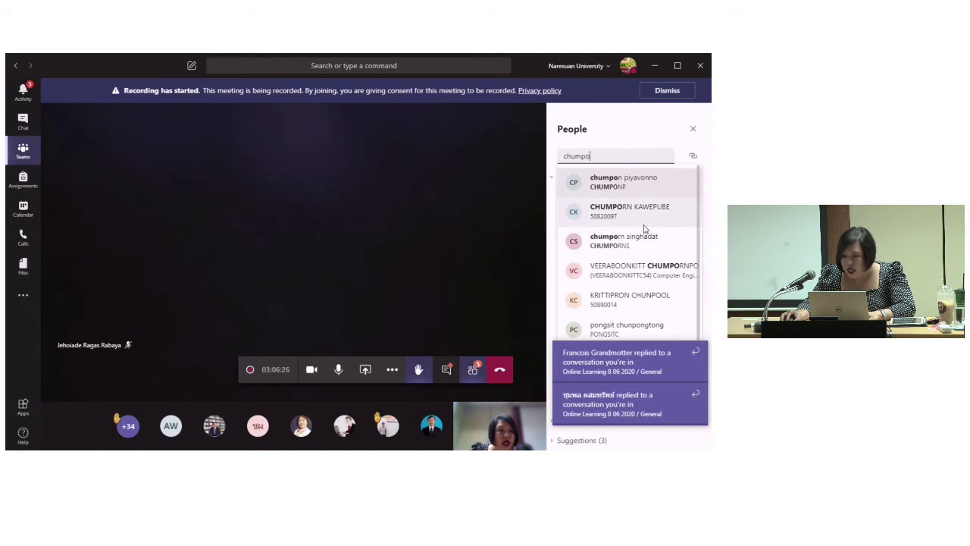
left_click(695, 130)
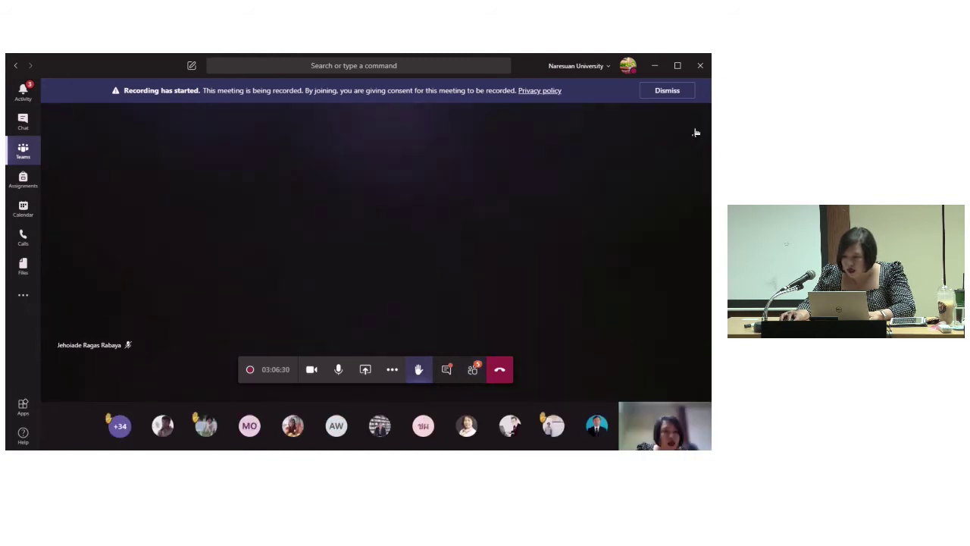
left_click(475, 370)
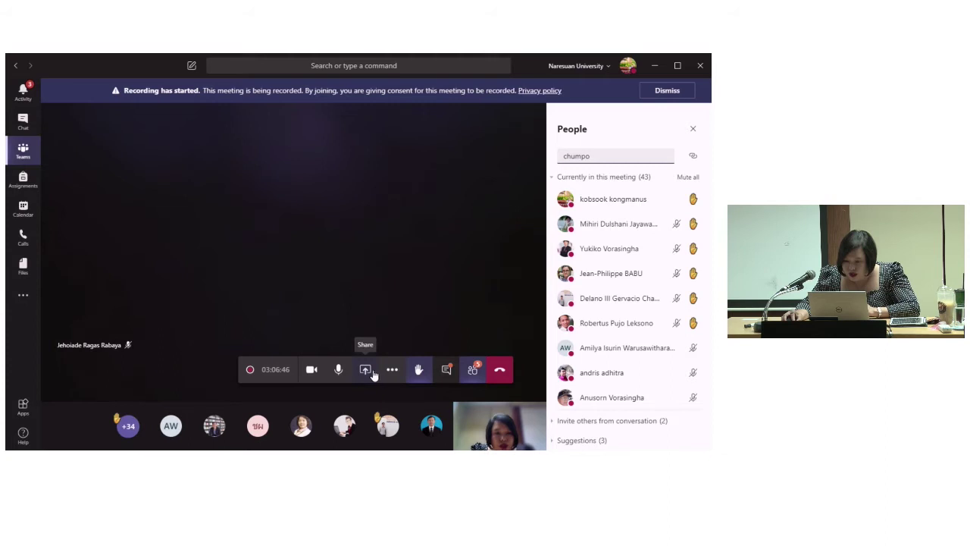
left_click(693, 129)
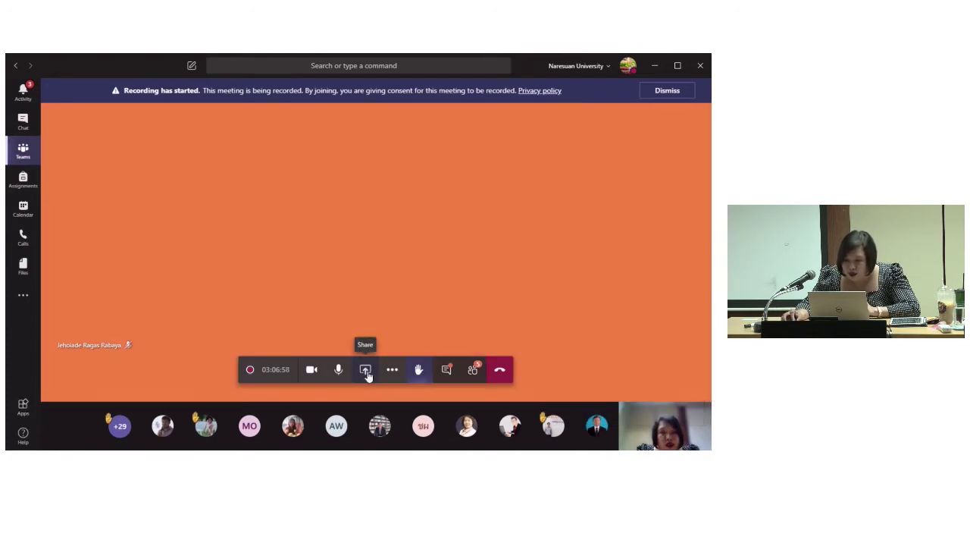
- Share the "08 06 2020 Online Learning" PowerPoint window in the meeting and bring its slide show to the front
left_click(365, 371)
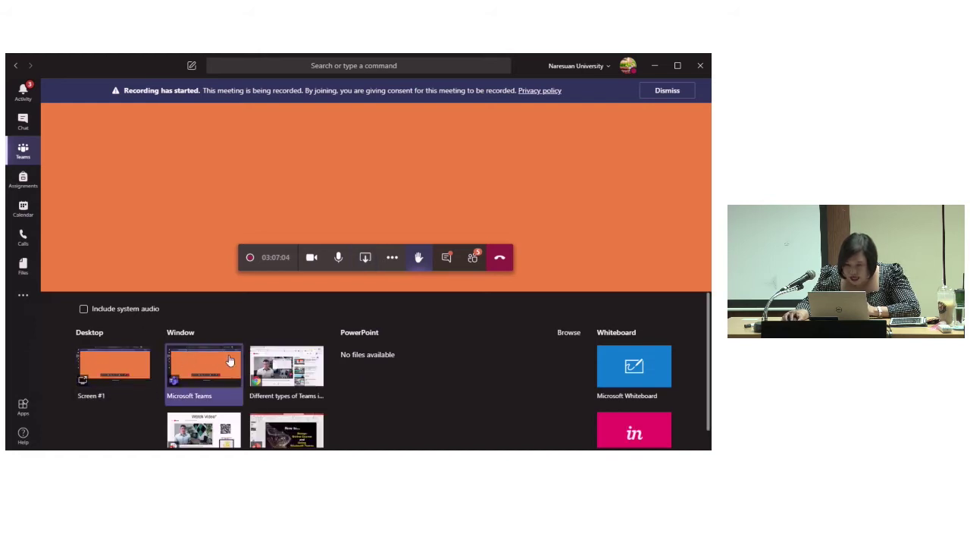
scroll(230, 361, "down", 1)
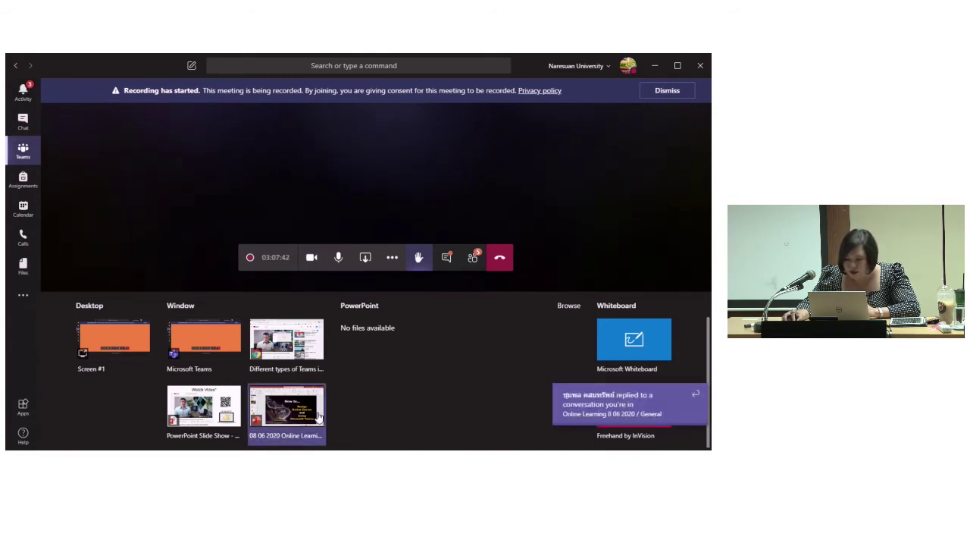
left_click(319, 415)
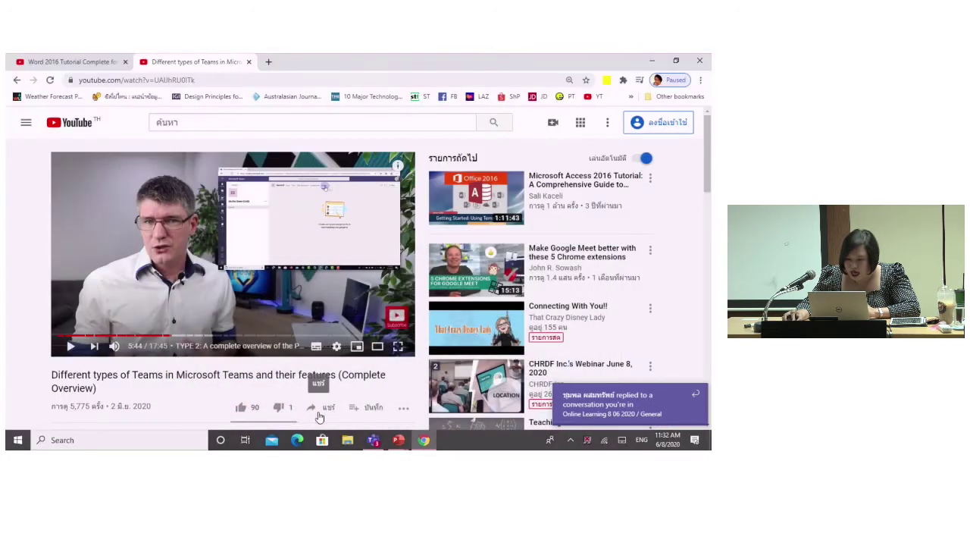
left_click(383, 437)
mouse_move(389, 440)
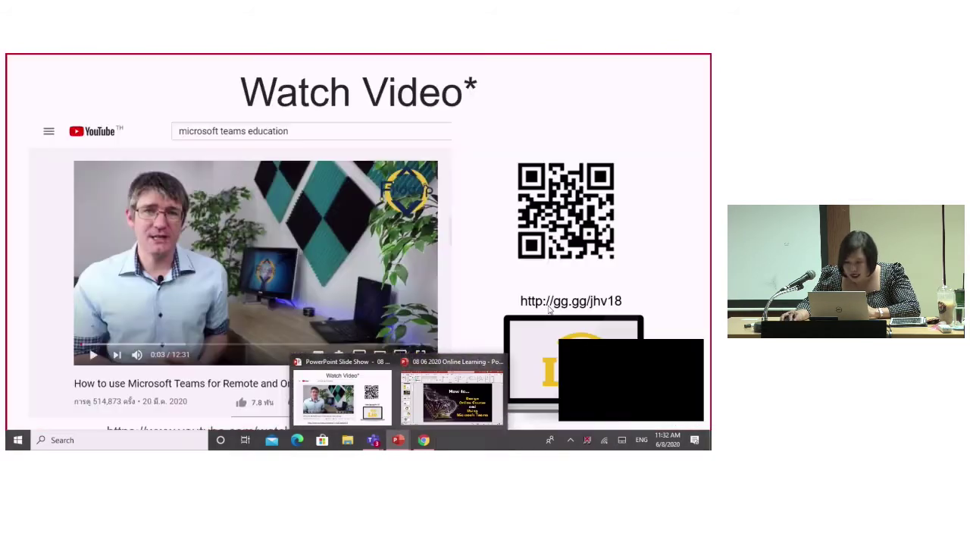
left_click(388, 417)
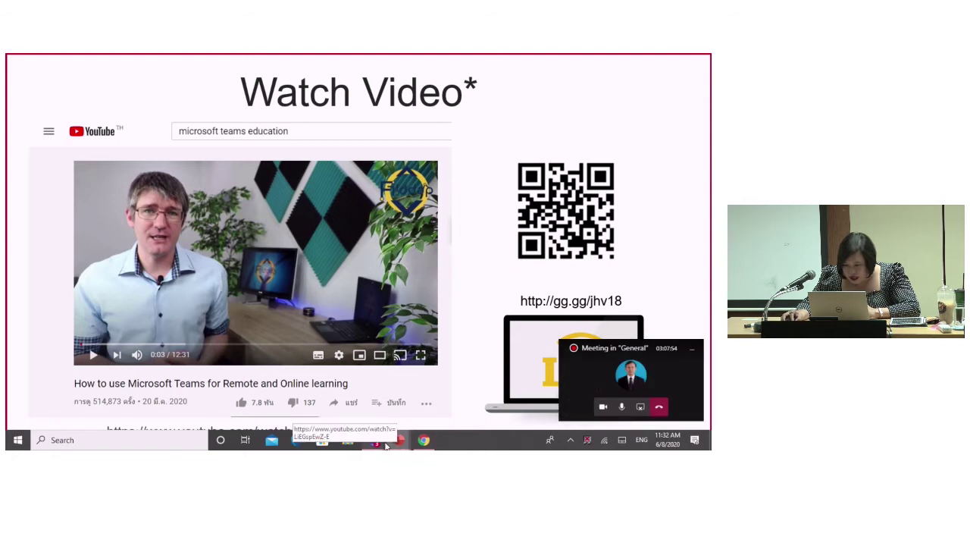
- Switch back to the Microsoft Teams meeting window and stop sharing the presentation
mouse_move(376, 444)
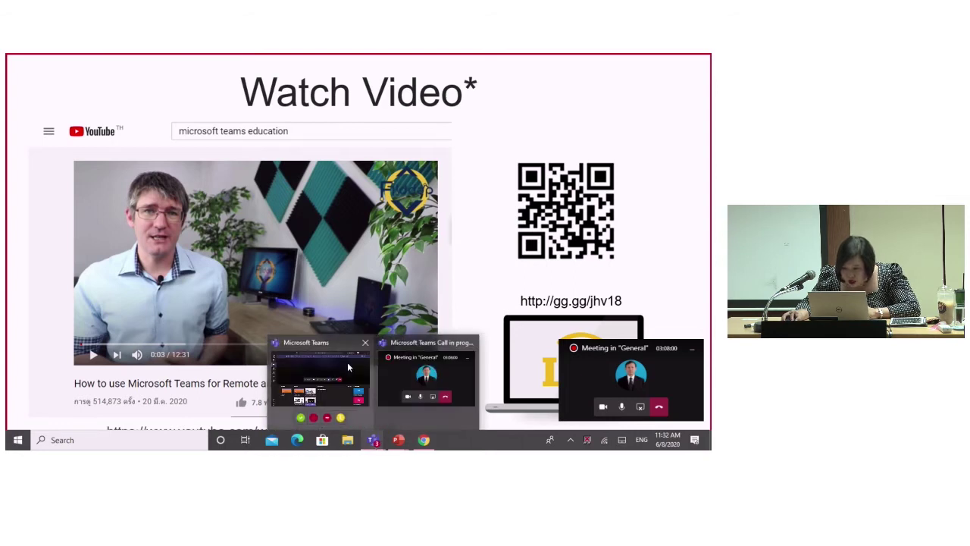
mouse_move(347, 362)
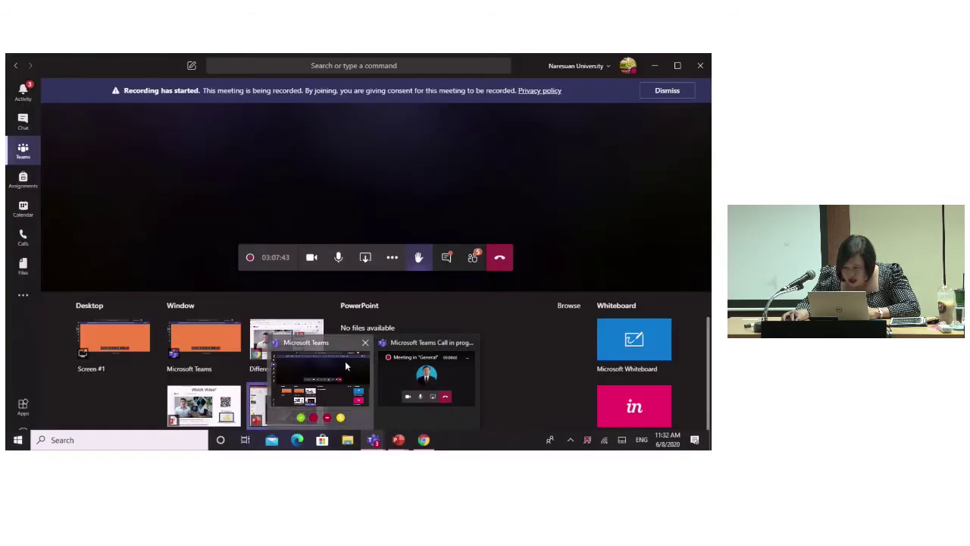
left_click(345, 367)
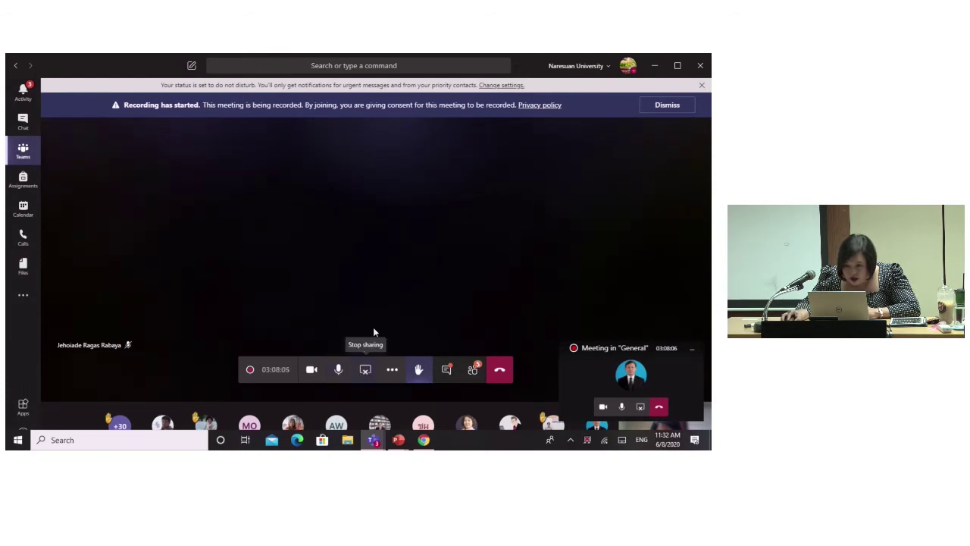
left_click(369, 379)
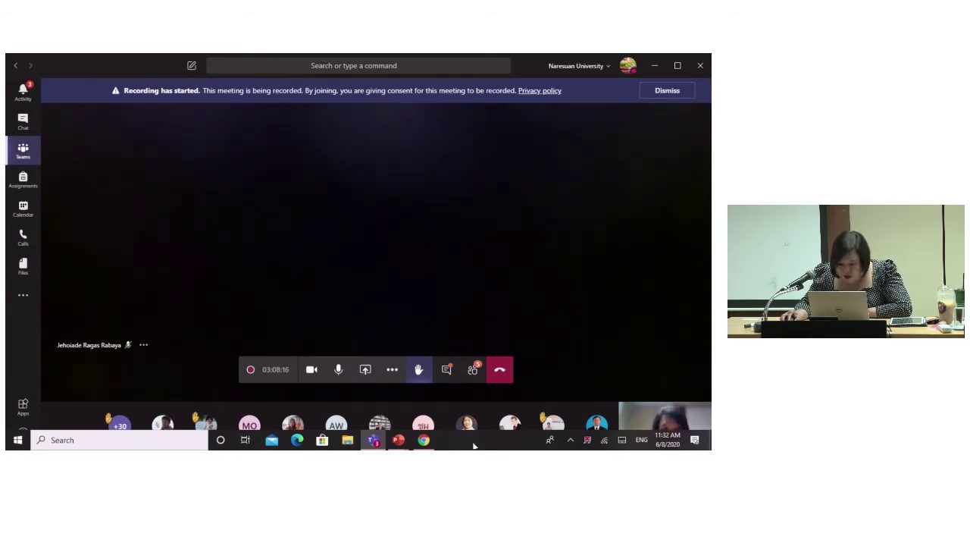
- Share the PowerPoint window with the "How to..." title slide again in the meeting
left_click(366, 370)
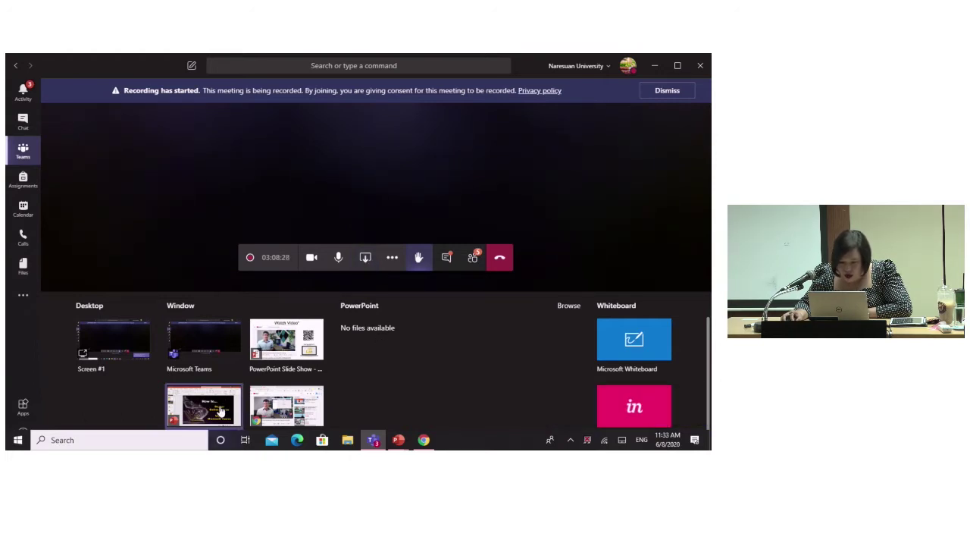
left_click(220, 410)
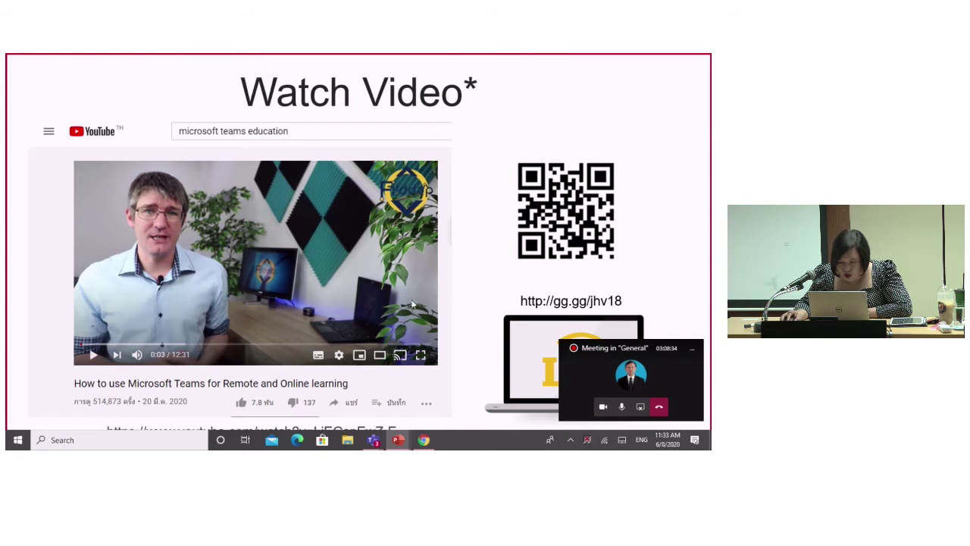
- Advance the slide show to the "Watch Video*" slide on different types of Teams, and minimize the floating meeting window
left_click(370, 238)
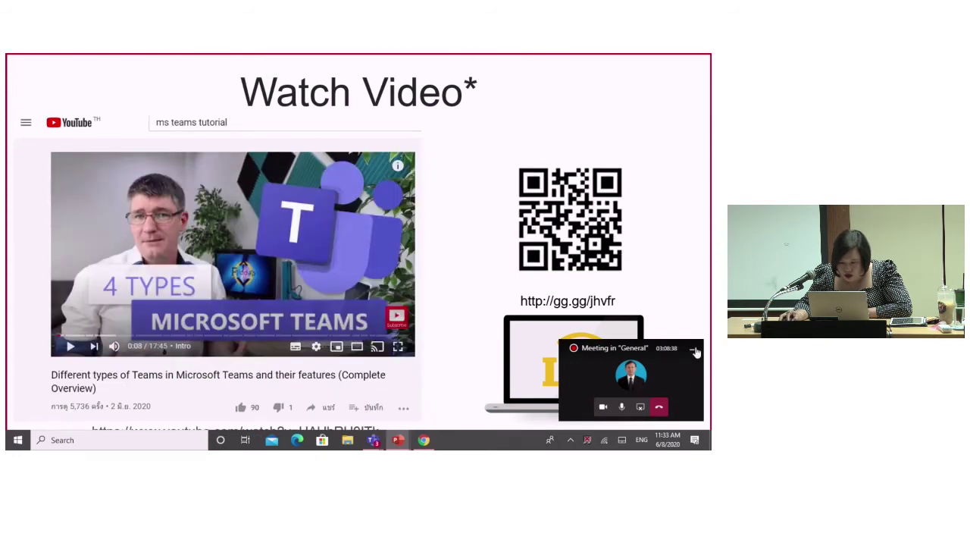
left_click(408, 276)
key("Escape")
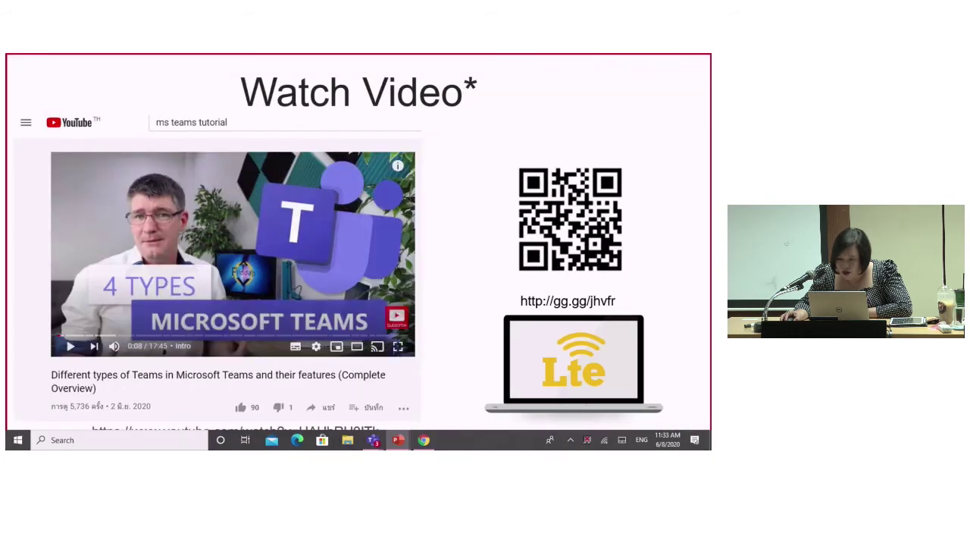
- Page forward through the slides after the "Watch Video*" slide and step back by two slides
key("Right")
key("Right")
key("Right")
key("Left")
key("Left")
- Switch from the slide show back to the Microsoft Teams meeting window and stop sharing the presentation
key("alt+Tab")
key("alt+Tab")
key("alt+Tab")
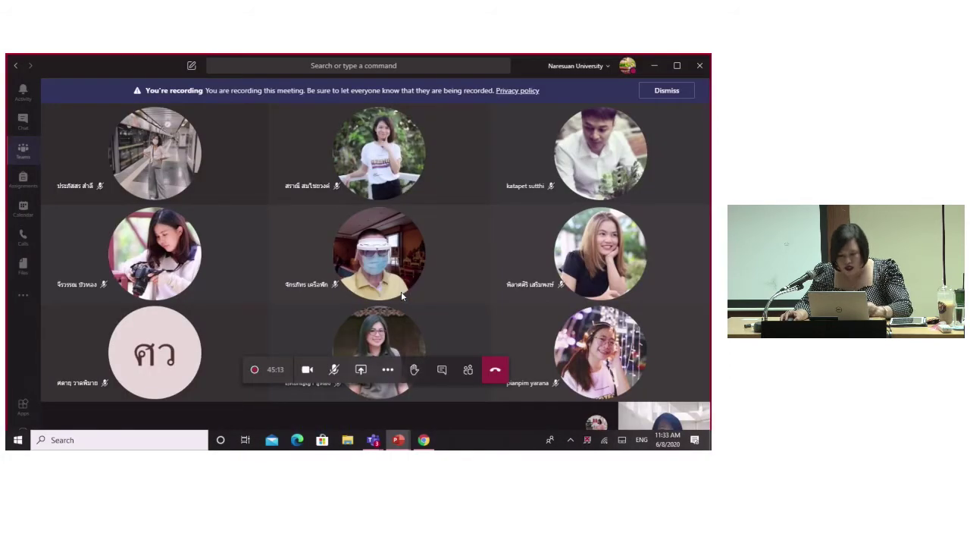
mouse_move(382, 72)
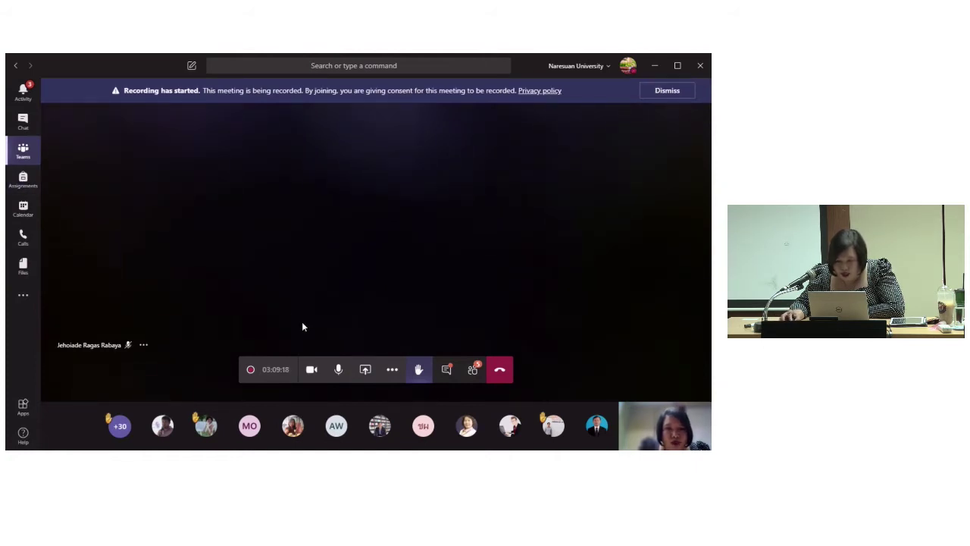
- Look at the additional meeting options, read through the meeting chat, and close the chat
left_click(394, 373)
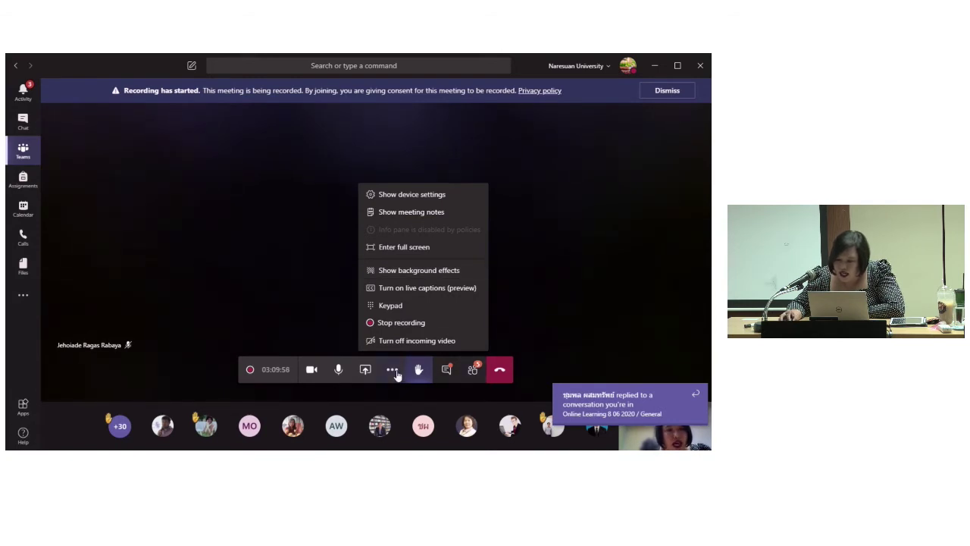
left_click(446, 370)
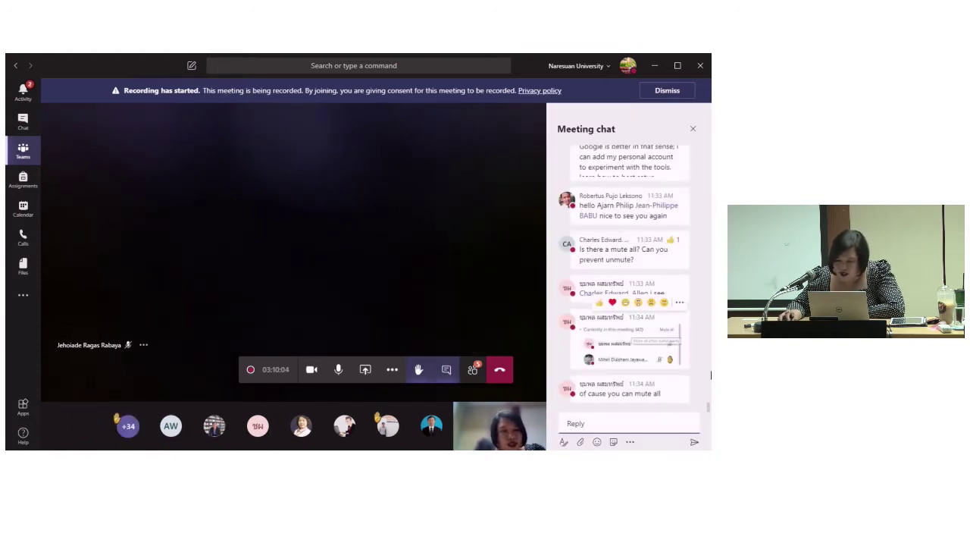
scroll(674, 284, "up", 5)
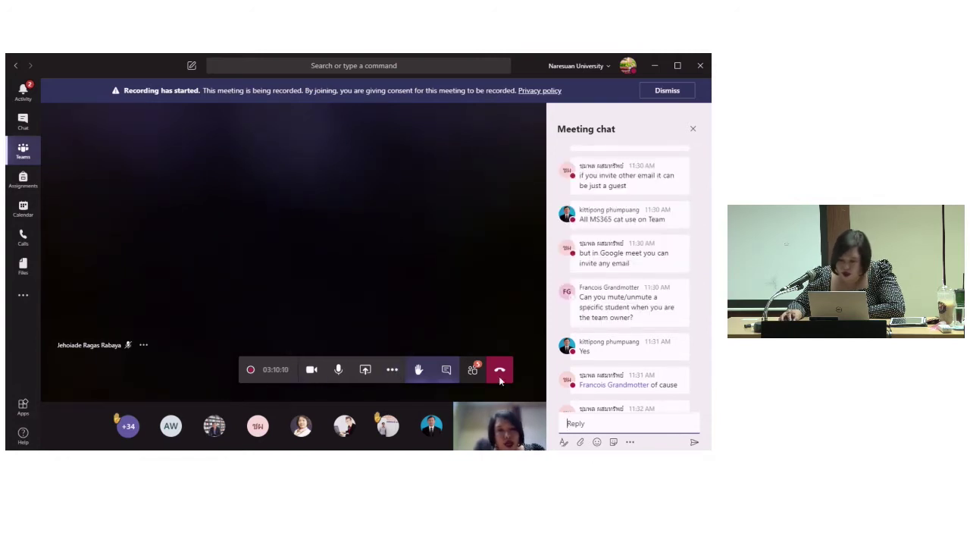
scroll(637, 341, "down", 5)
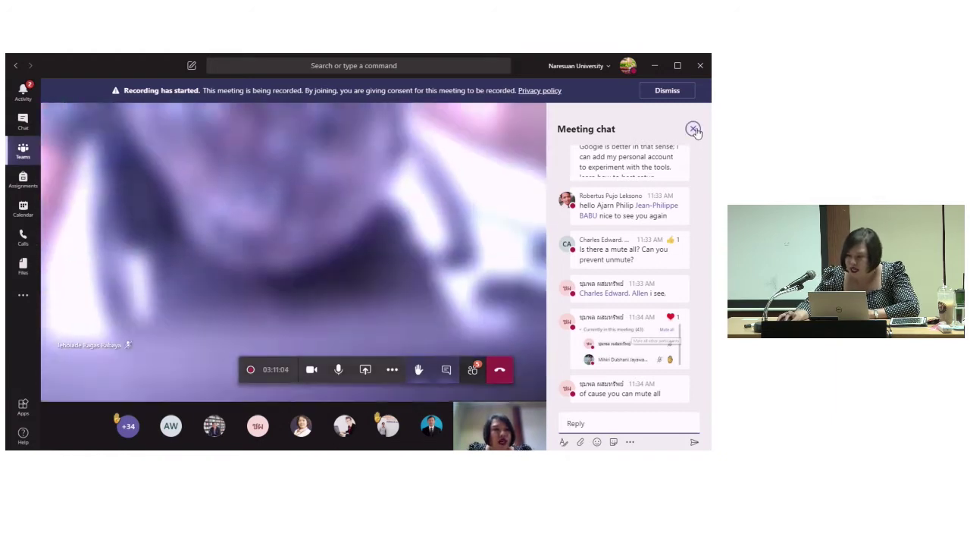
left_click(694, 130)
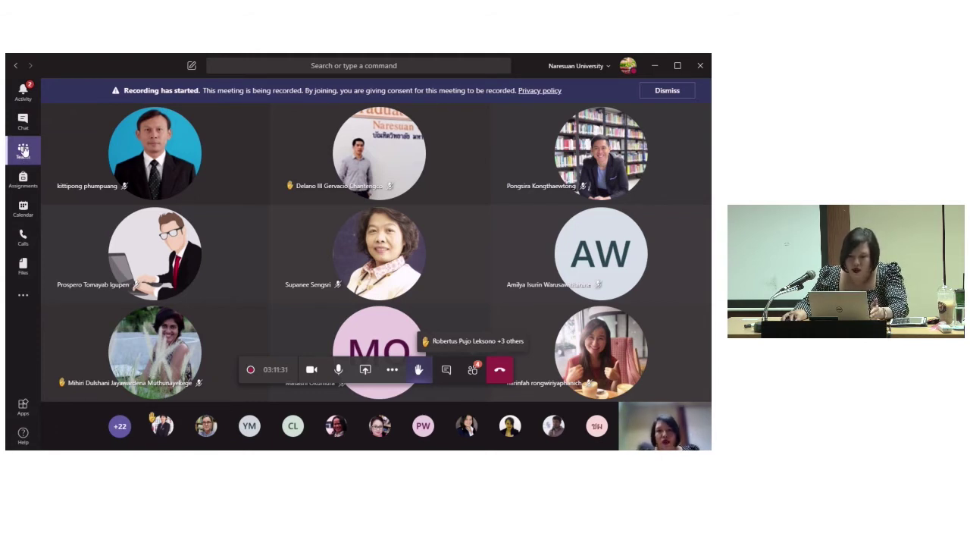
- Go to the overview of all teams, shift the floating meeting window aside, and look through the team cards
left_click(24, 150)
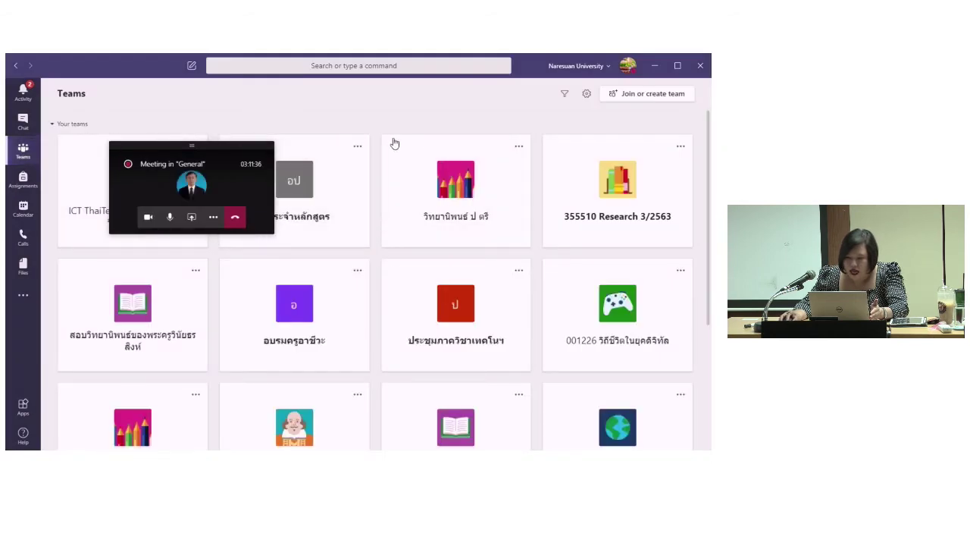
left_click_drag(188, 146, 130, 211)
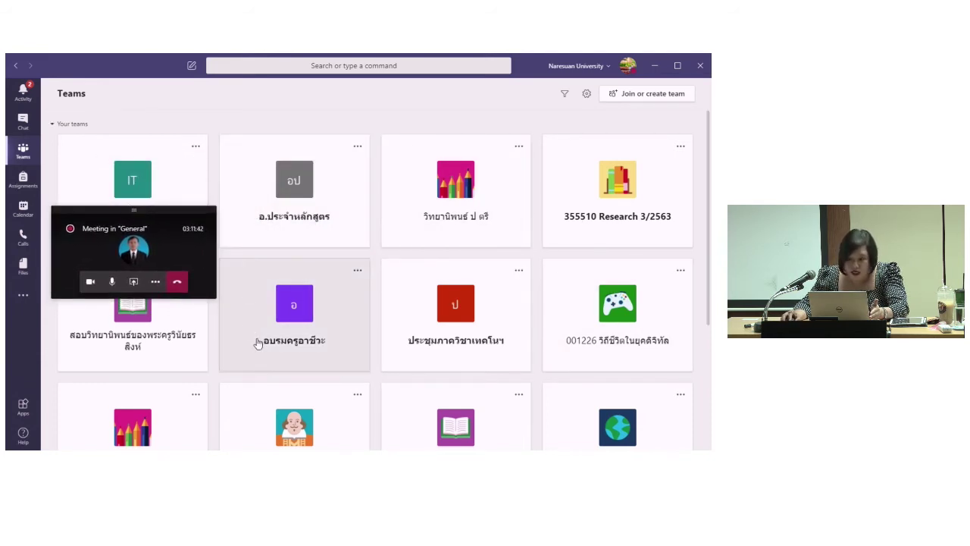
scroll(501, 275, "down", 3)
scroll(507, 283, "up", 3)
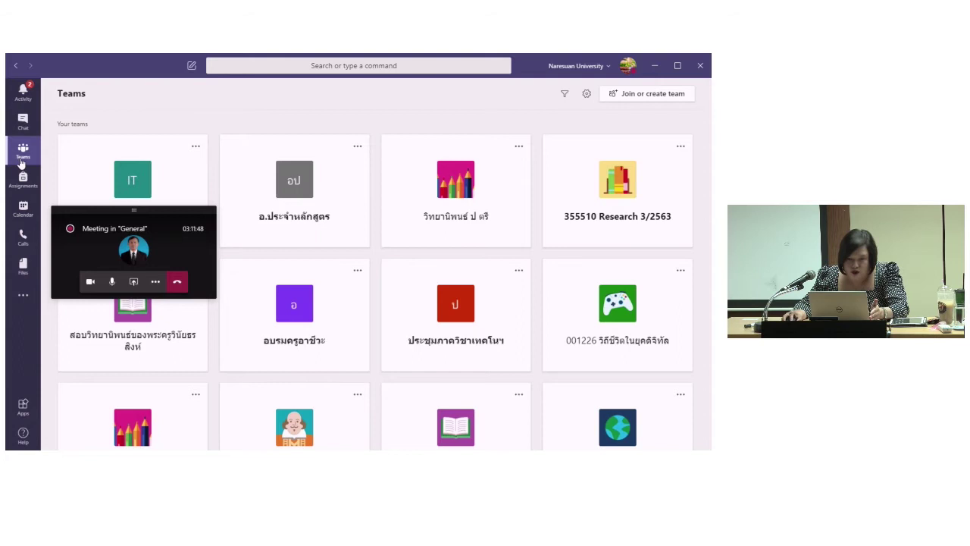
- Open the Join or create a team page and move the floating meeting window off the Create a team card
left_click(23, 157)
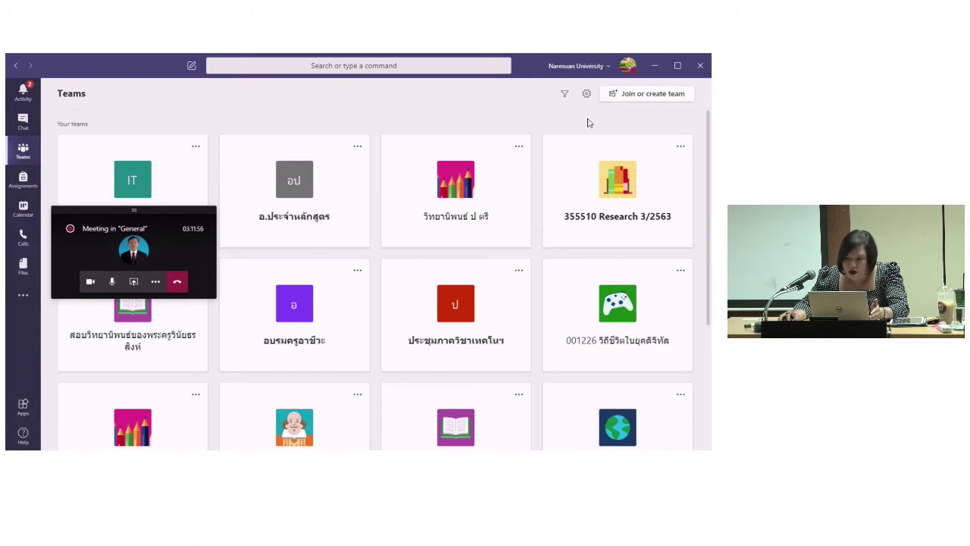
left_click(668, 102)
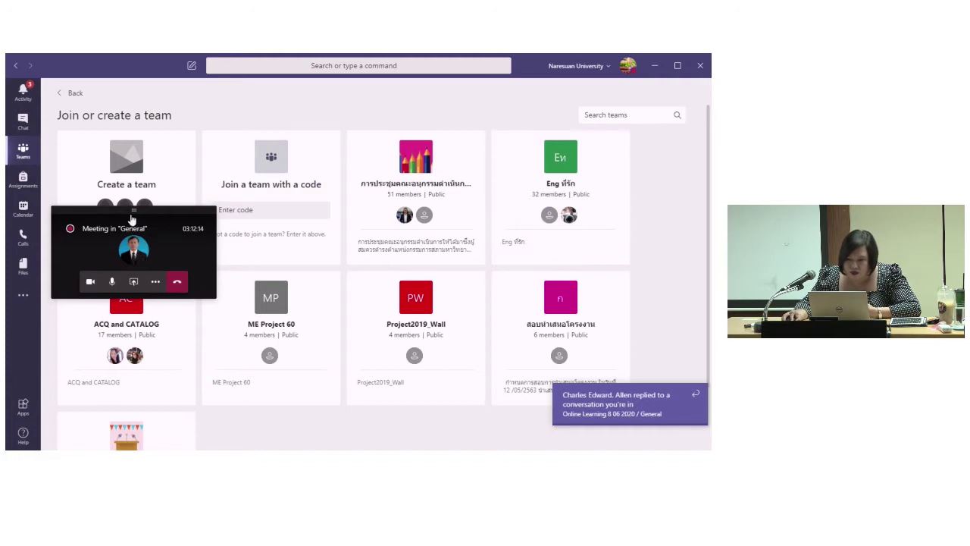
left_click_drag(148, 228, 621, 358)
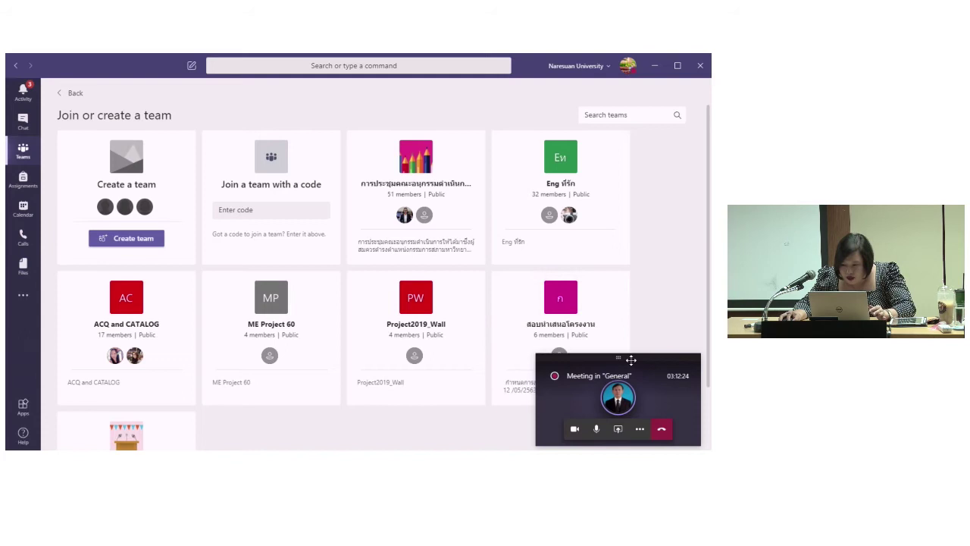
- Return to the full meeting view and share the Microsoft Teams window with the participants
left_click(573, 368)
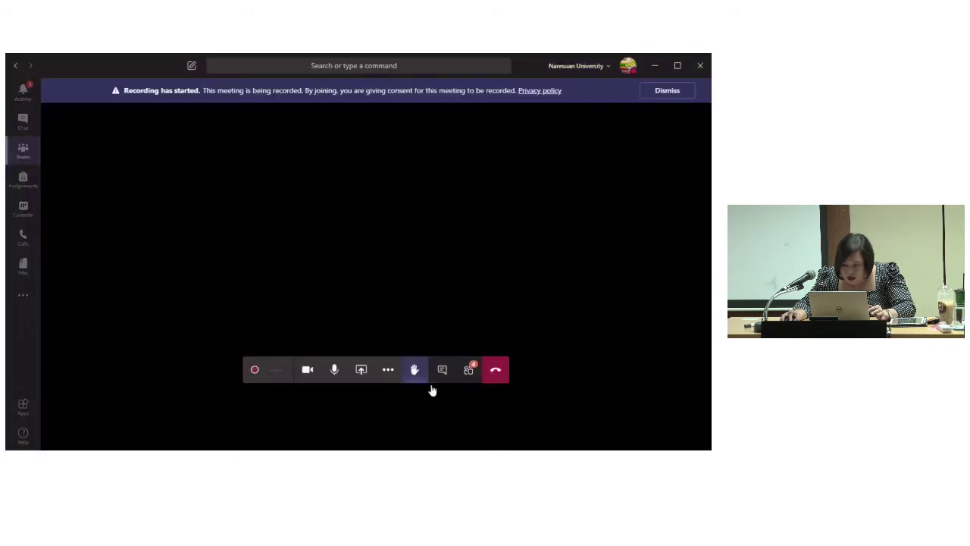
left_click(365, 371)
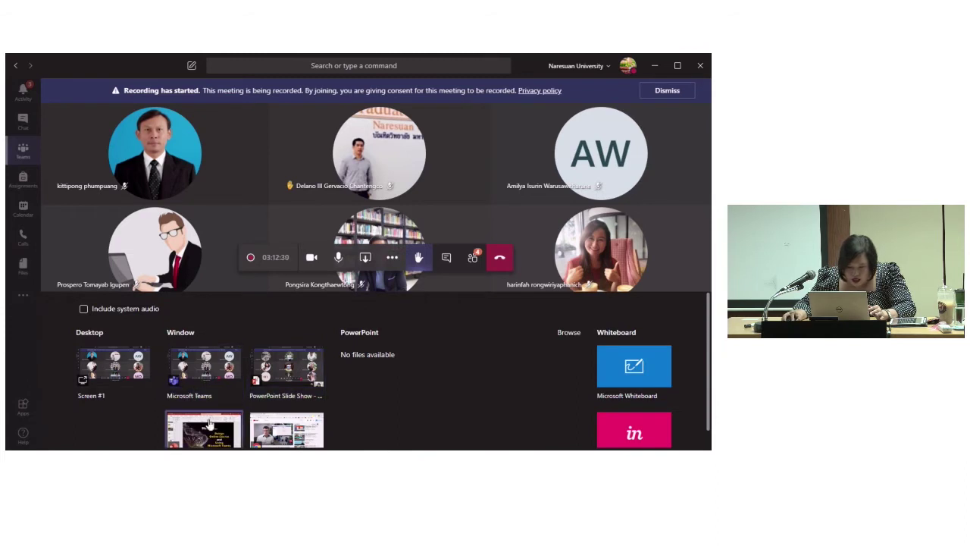
left_click(217, 388)
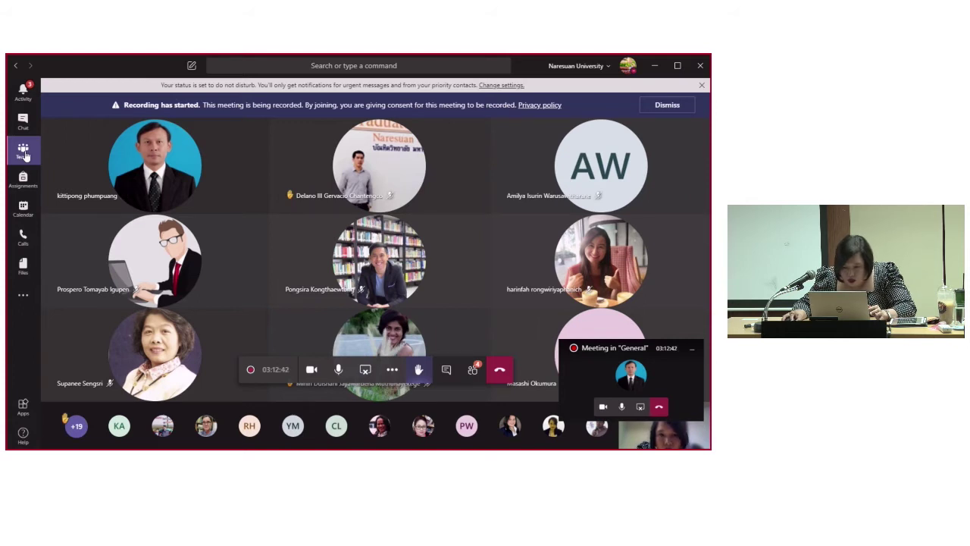
- Reopen the Join or create a team page from the teams overview and activate the code field for joining a team
left_click(23, 151)
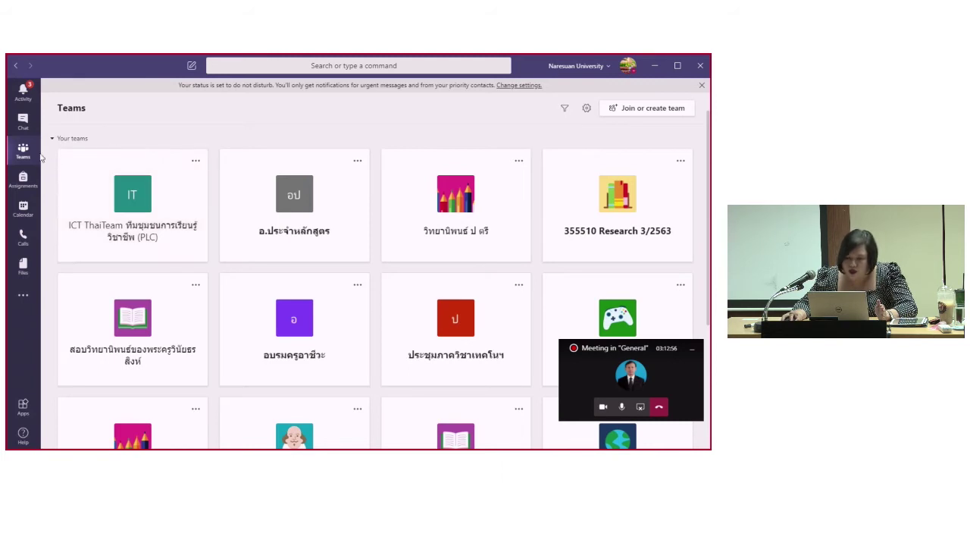
left_click(665, 111)
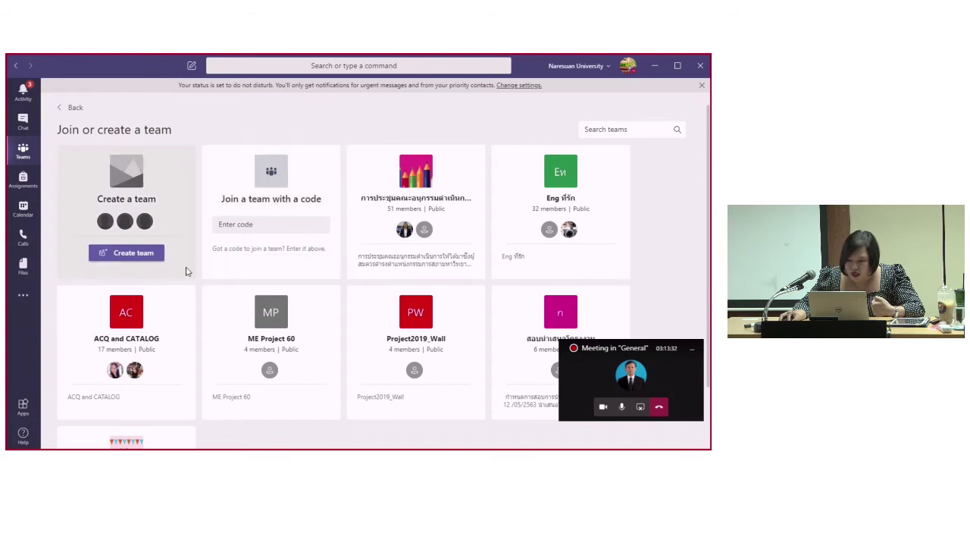
left_click(259, 226)
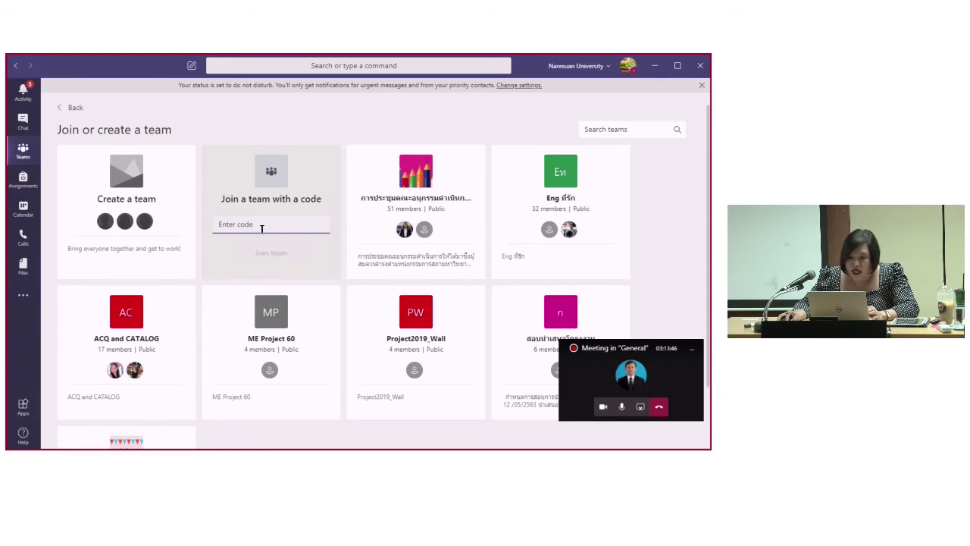
- Start creating a new team and choose Class as the team type
mouse_move(107, 186)
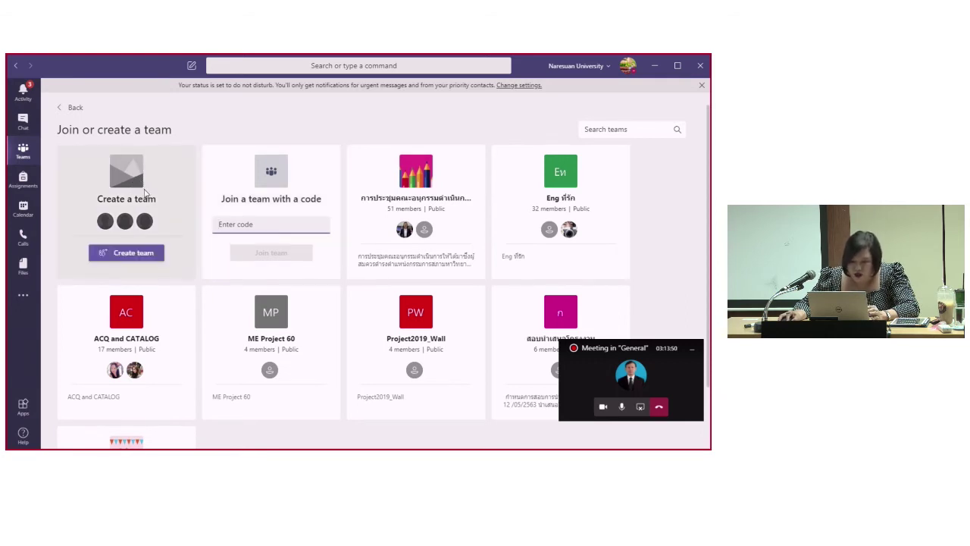
left_click(155, 256)
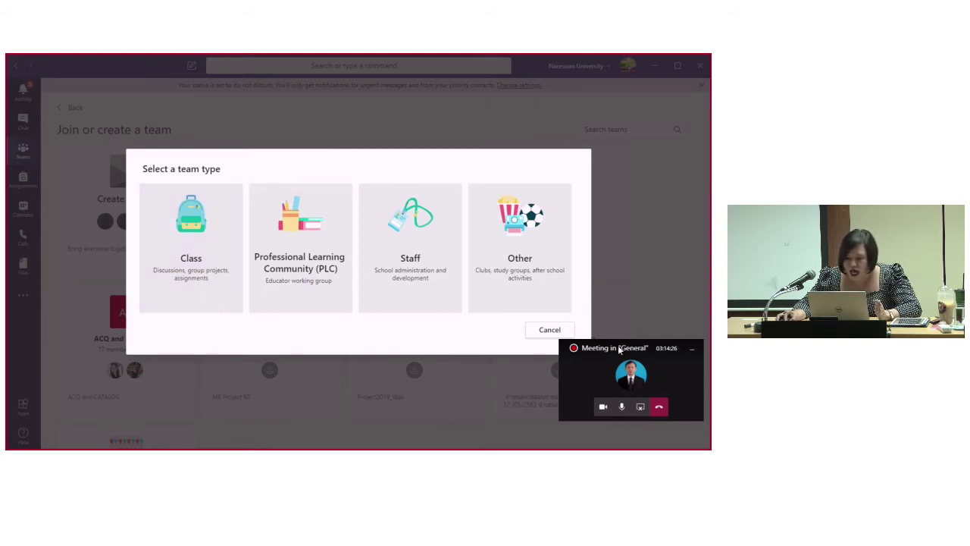
left_click(217, 242)
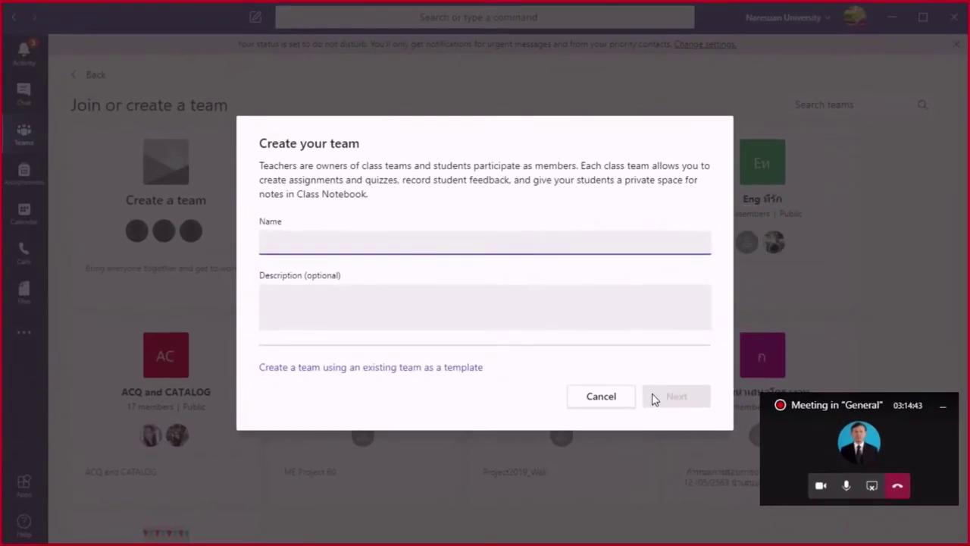
- Name the new class team "Demo 1"
type("t")
key("BackSpace")
type("Test")
key("BackSpace")
key("BackSpace")
key("BackSpace")
key("BackSpace")
type("Dem")
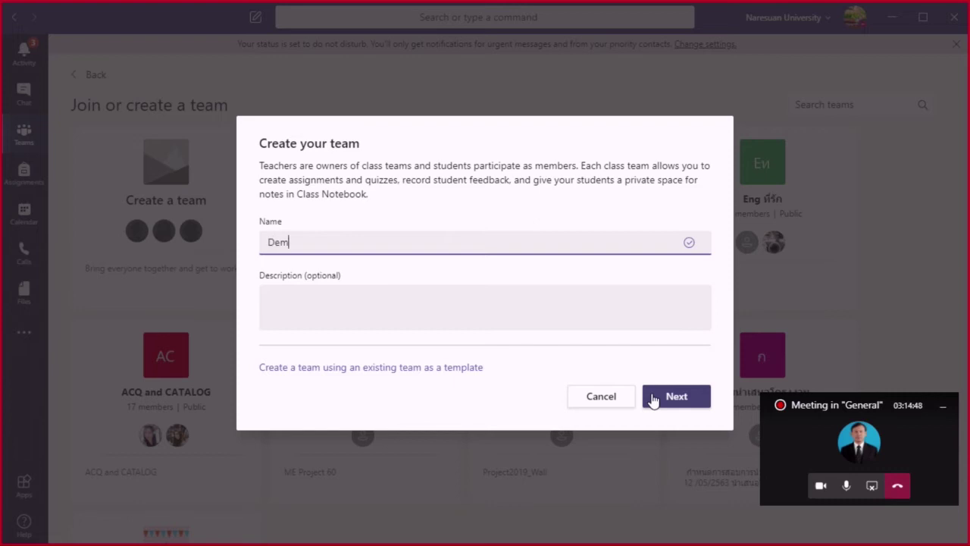
type("o 1")
- Enter the team description "test designing online course....." and create the team to continue to adding people
left_click(542, 304)
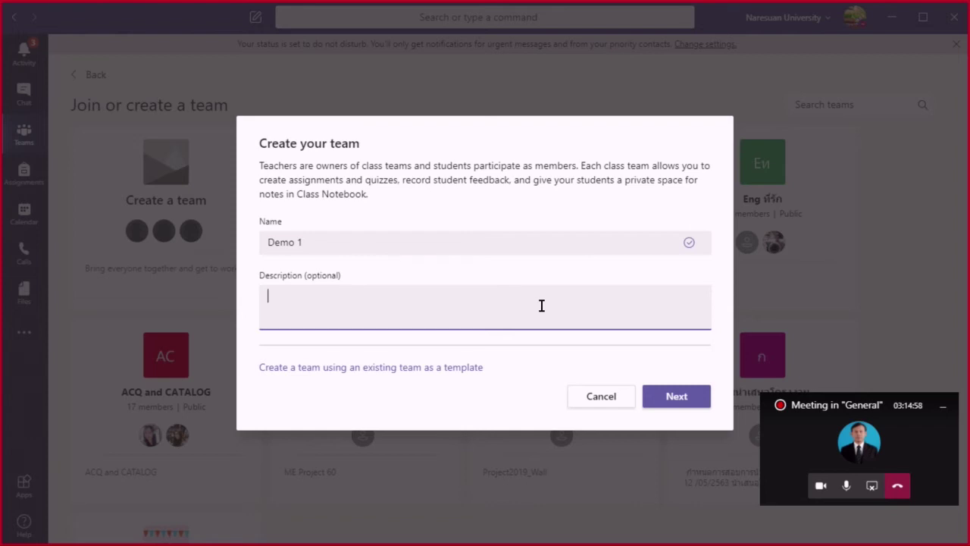
type("test ")
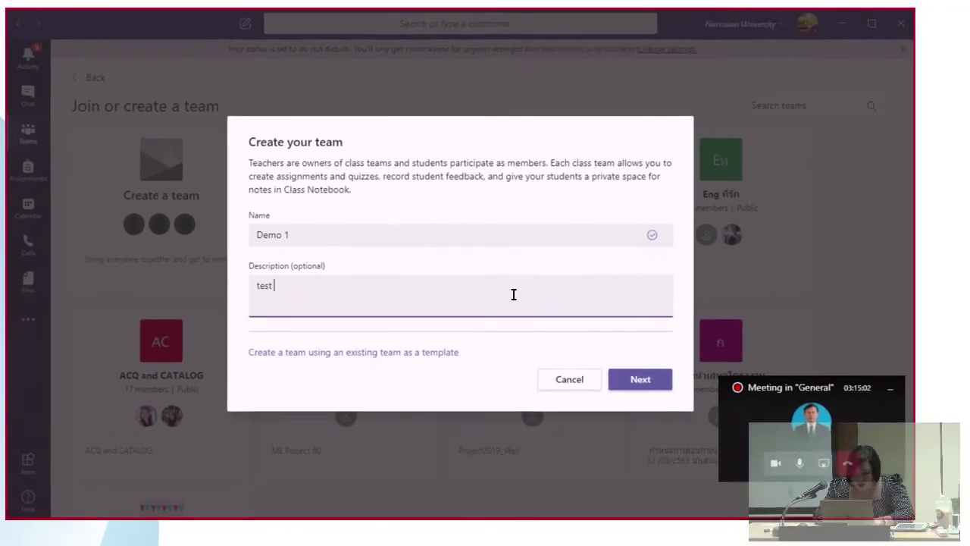
type("designing")
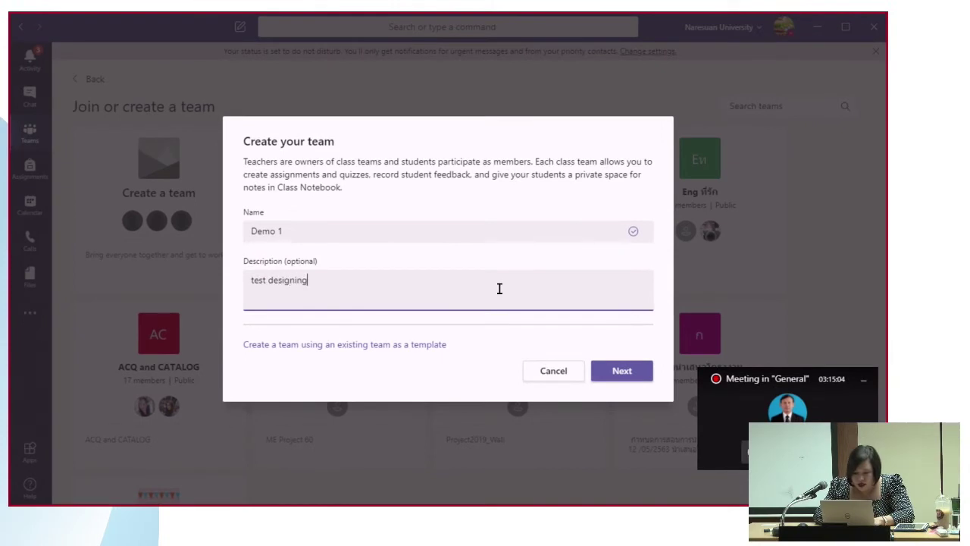
type(" onlic")
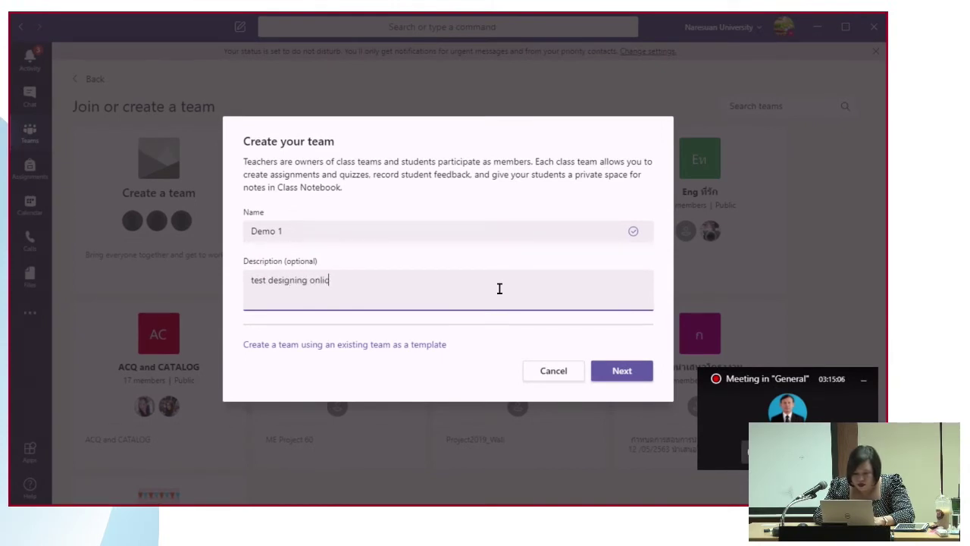
key("BackSpace")
type("ne cour")
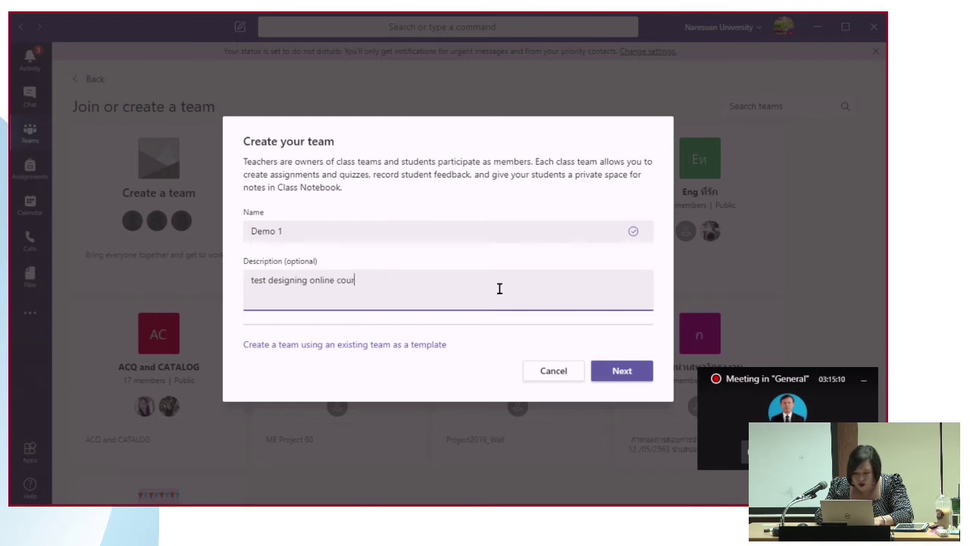
type("se.....")
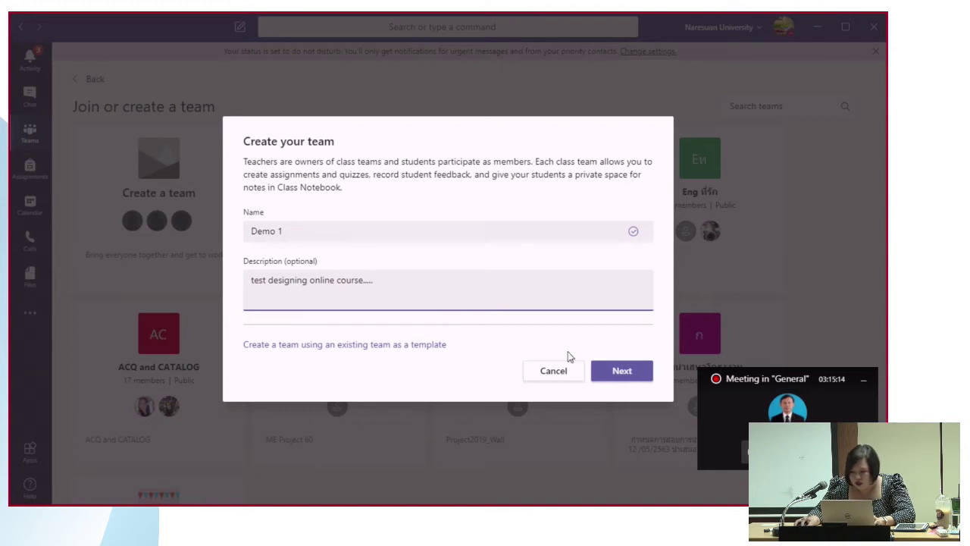
left_click(626, 371)
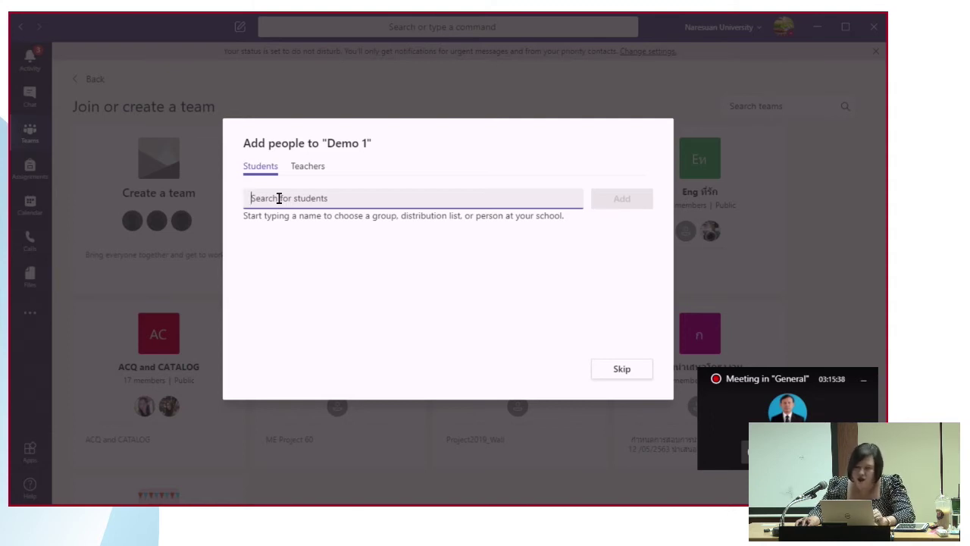
- Search for teachers to add to the "Demo 1" team using "ki"
left_click(309, 168)
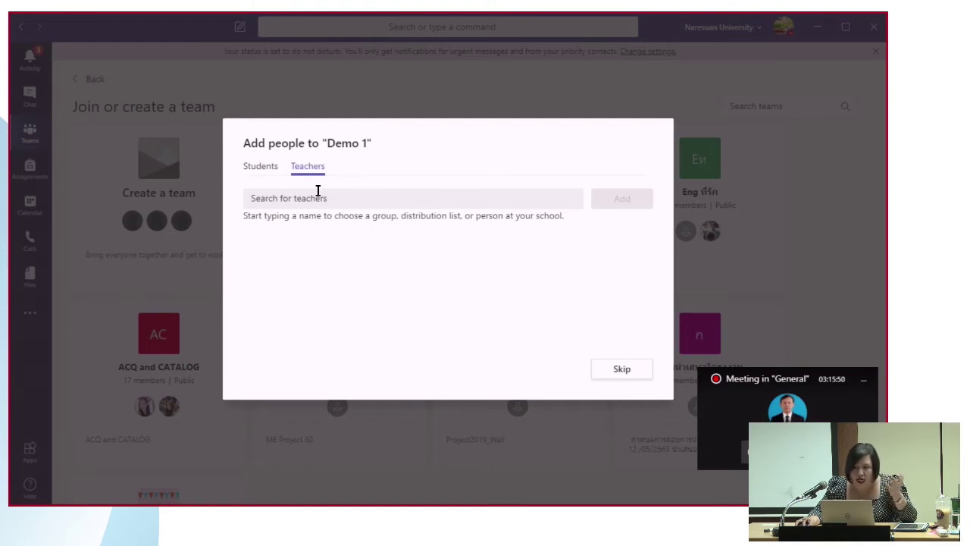
left_click(326, 202)
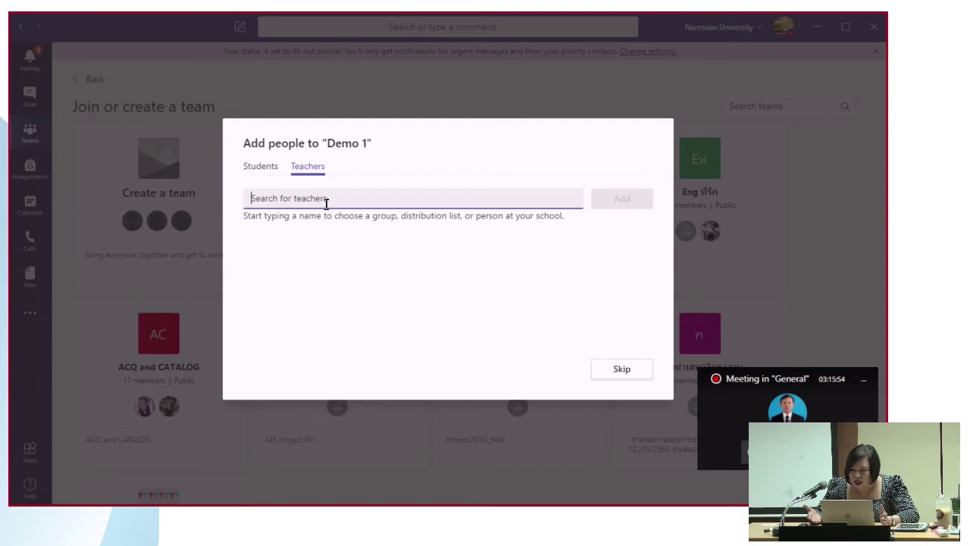
type("ki")
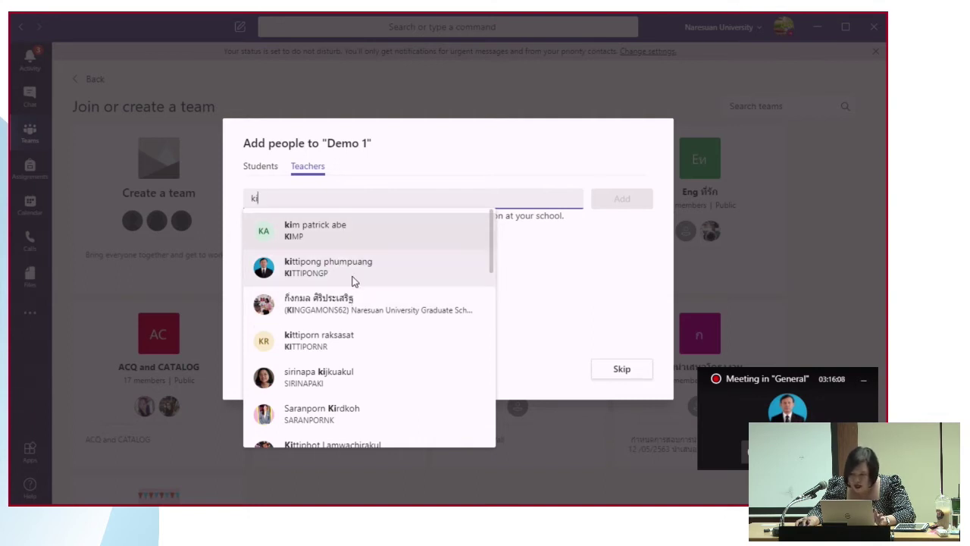
- Search for students to add to the "Demo 1" team using "kin"
left_click(259, 173)
left_click(273, 205)
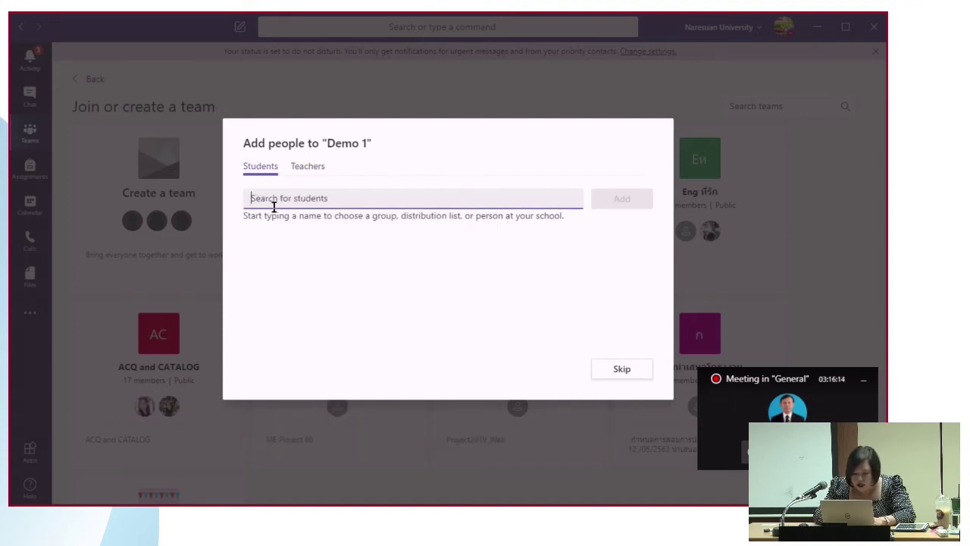
type("ki")
type("n")
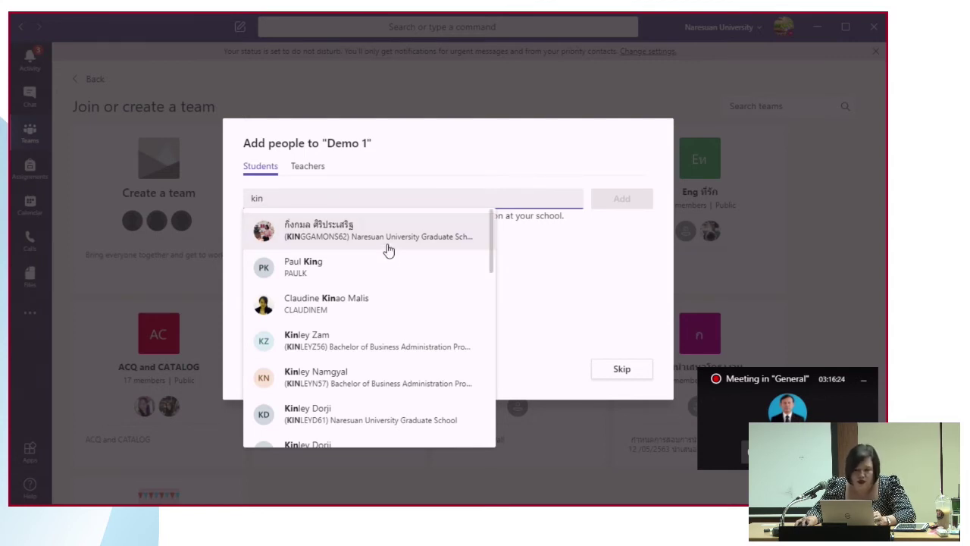
- Select a teacher found with "kit", but skip adding people to finish setting up the "Demo 1" team
left_click(316, 169)
left_click(326, 193)
type("kit")
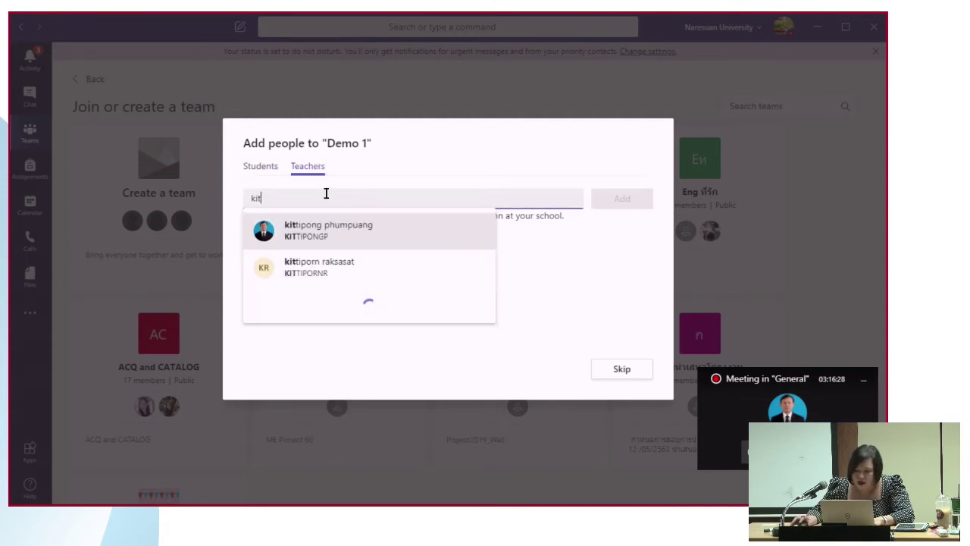
left_click(333, 231)
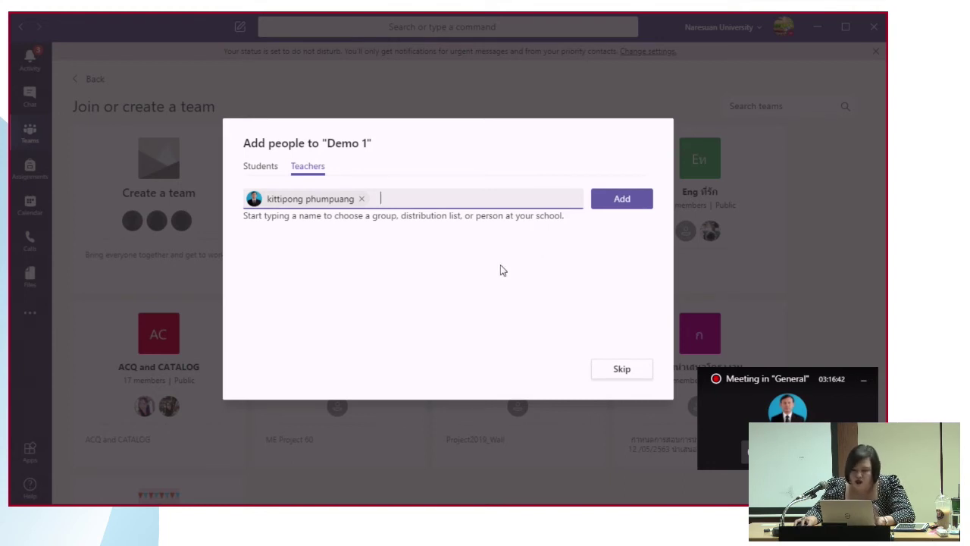
left_click(626, 376)
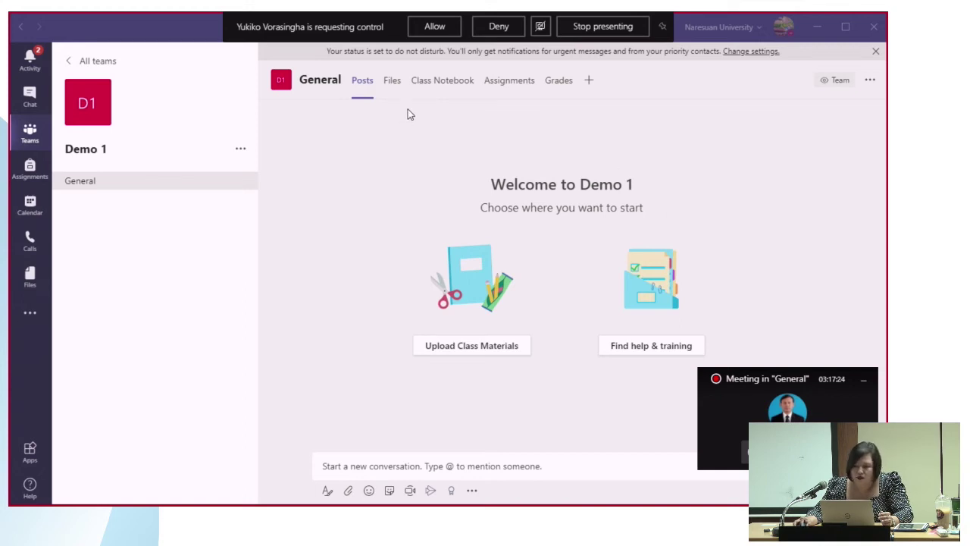
- View the General channel's files and open the management page of the "Demo 1" team
left_click(395, 86)
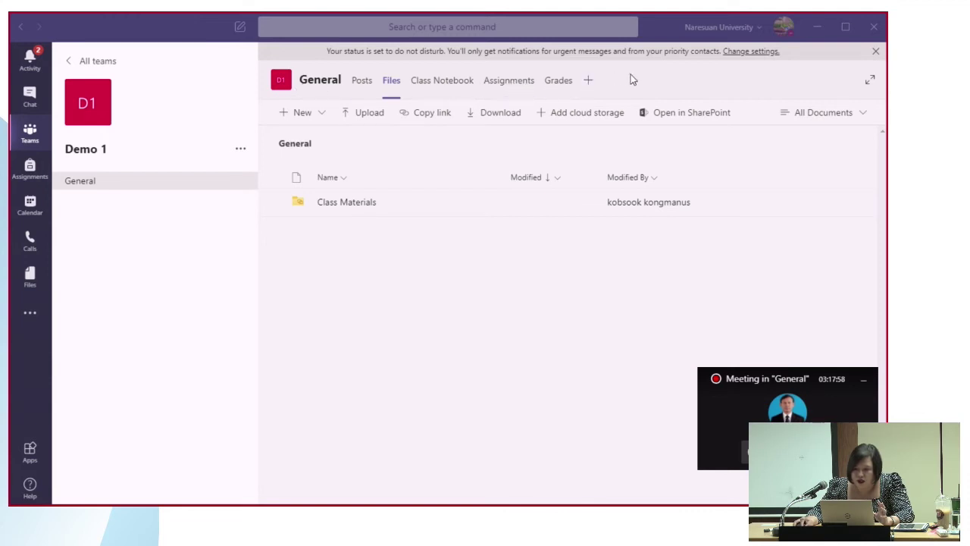
left_click(236, 155)
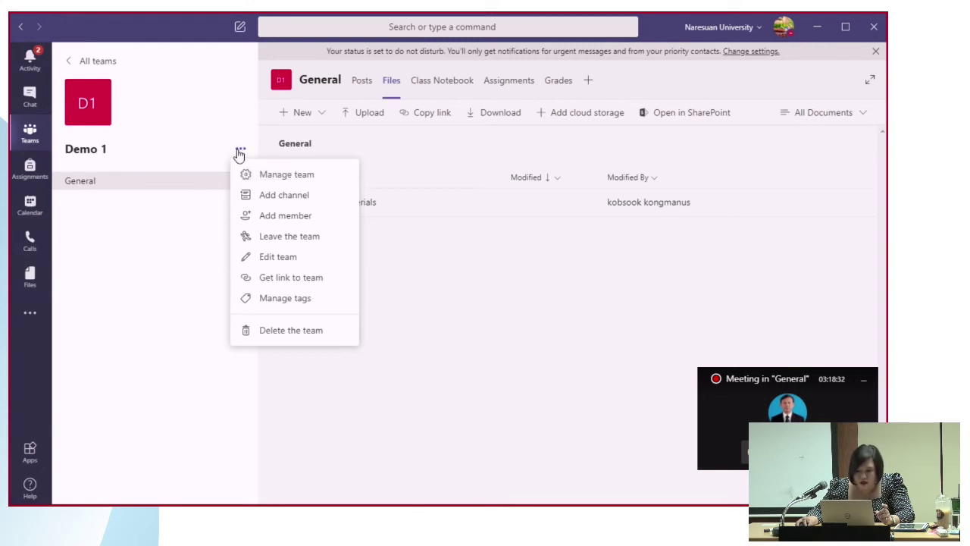
left_click(239, 153)
left_click(241, 153)
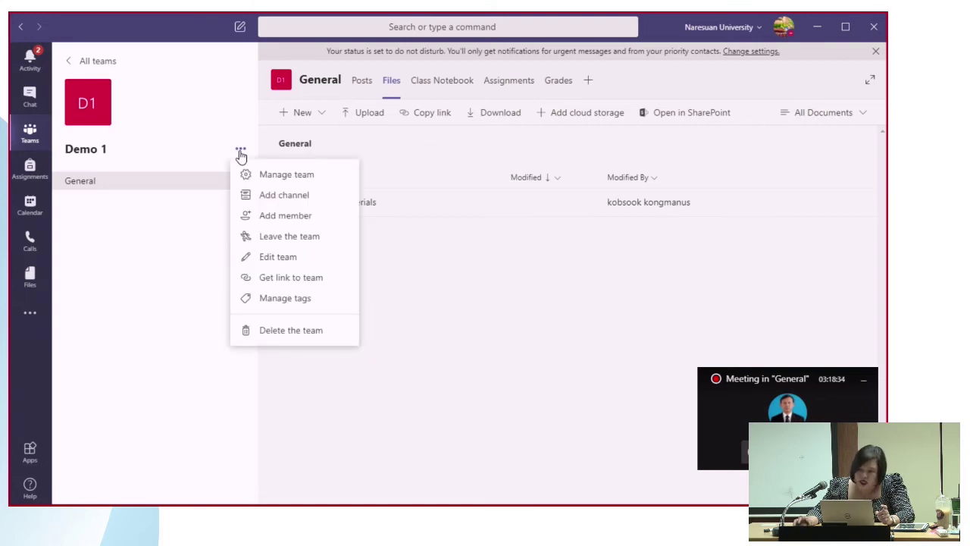
left_click(346, 178)
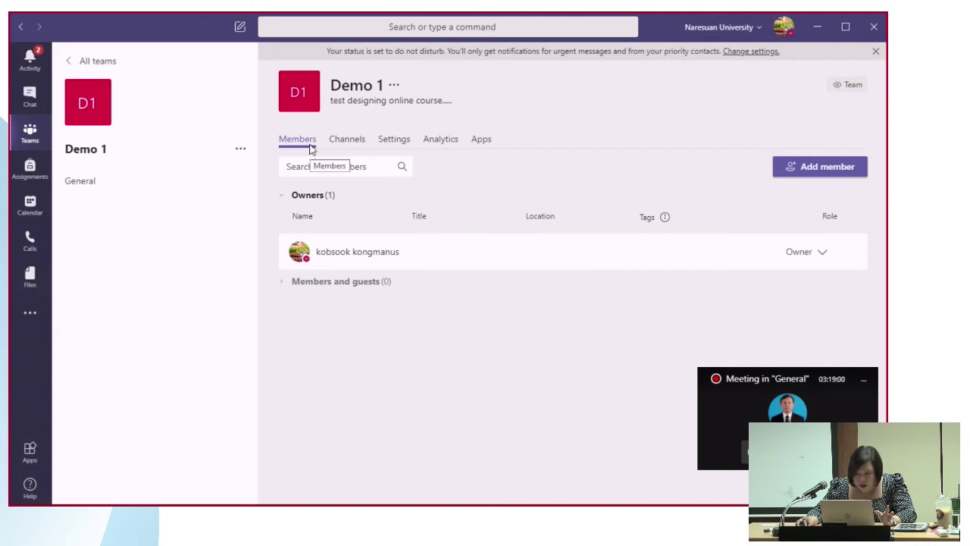
- Look through the team's channels, settings, analytics and apps, and return to the member list
left_click(351, 144)
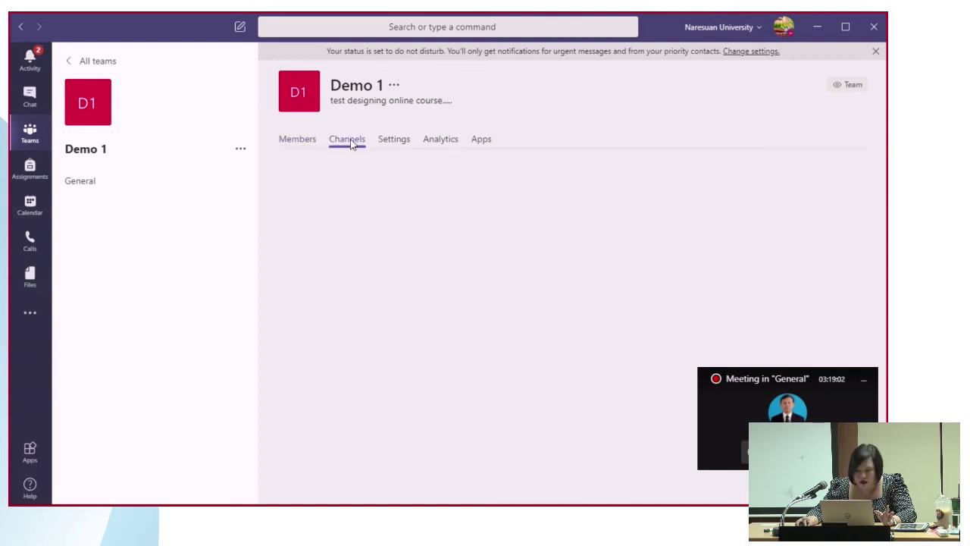
left_click(410, 142)
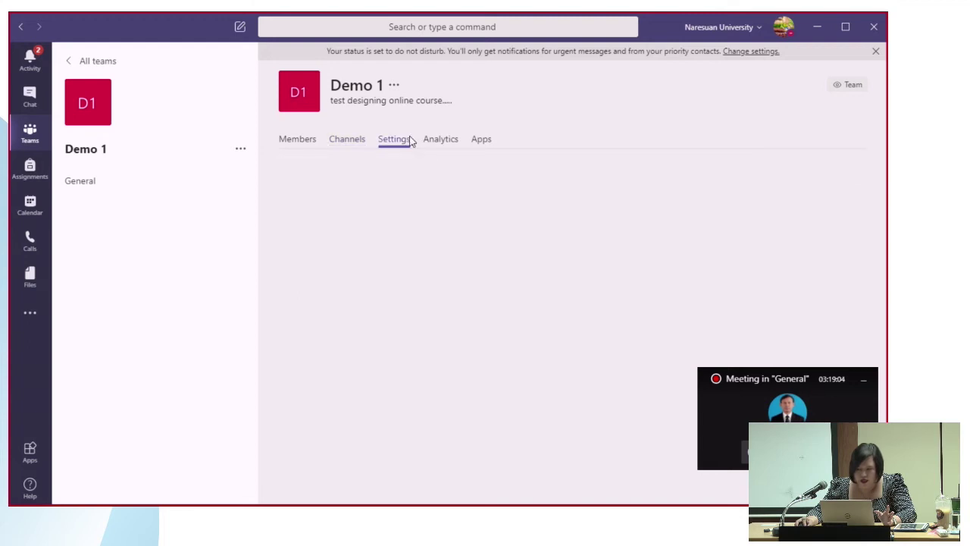
left_click(447, 138)
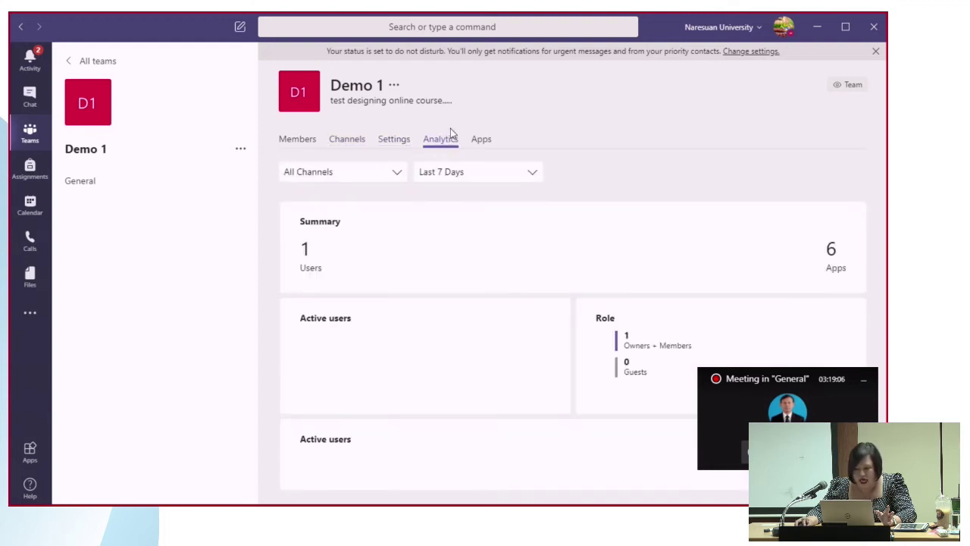
left_click(481, 141)
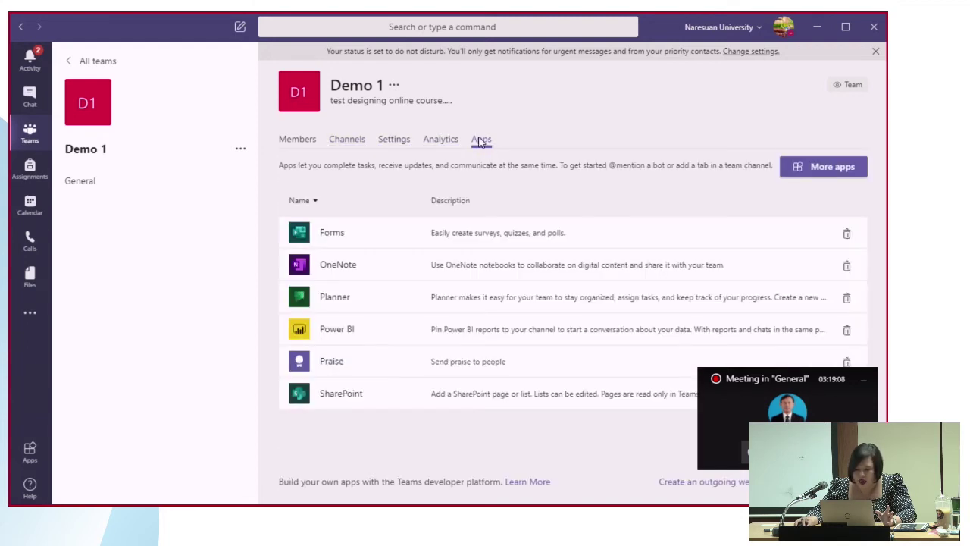
left_click(309, 145)
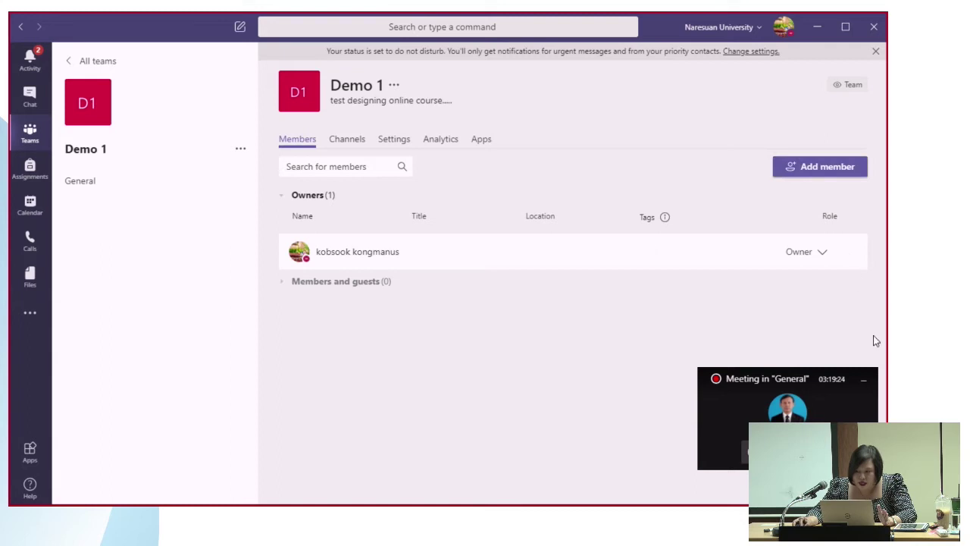
- Minimize the floating meeting window and view the form for adding students to "Demo 1", closing it without adding anyone
left_click(869, 387)
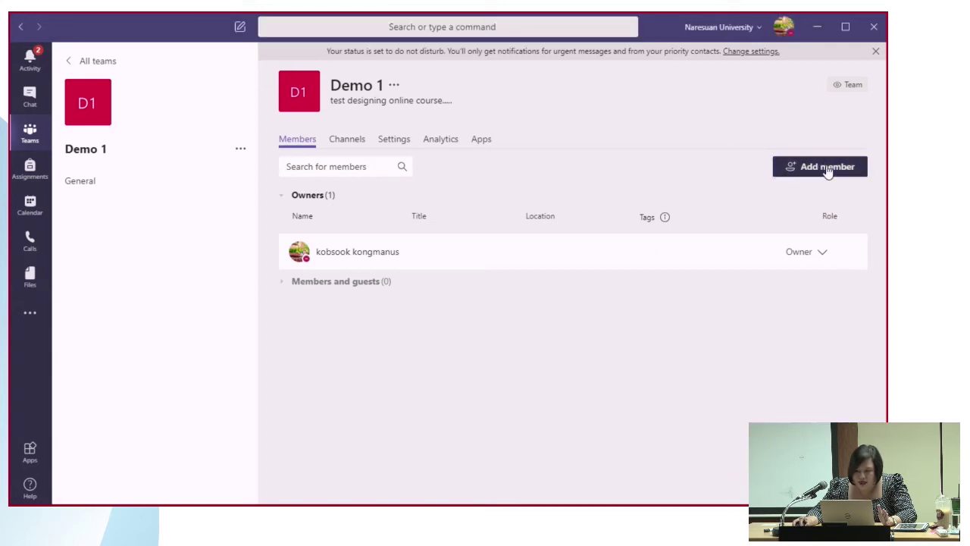
left_click(827, 167)
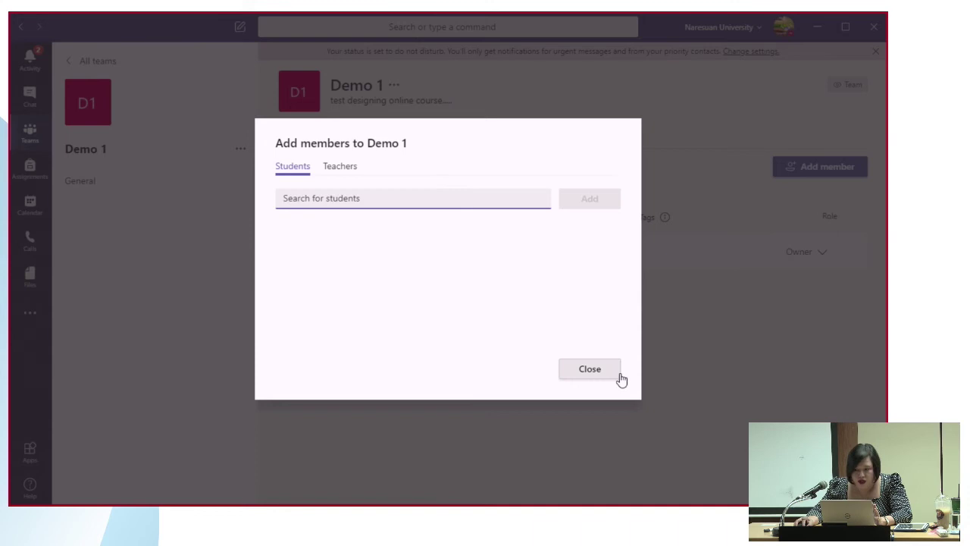
type("d")
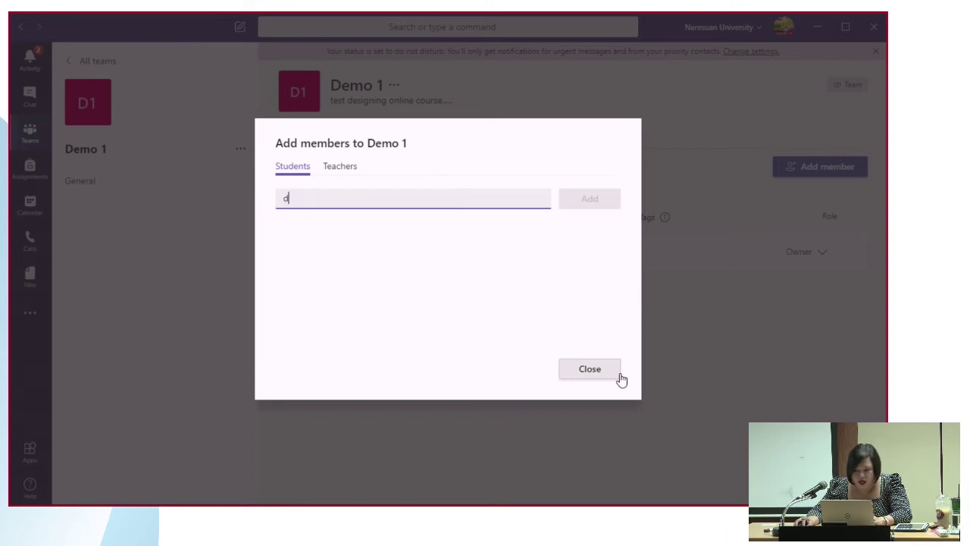
left_click(589, 369)
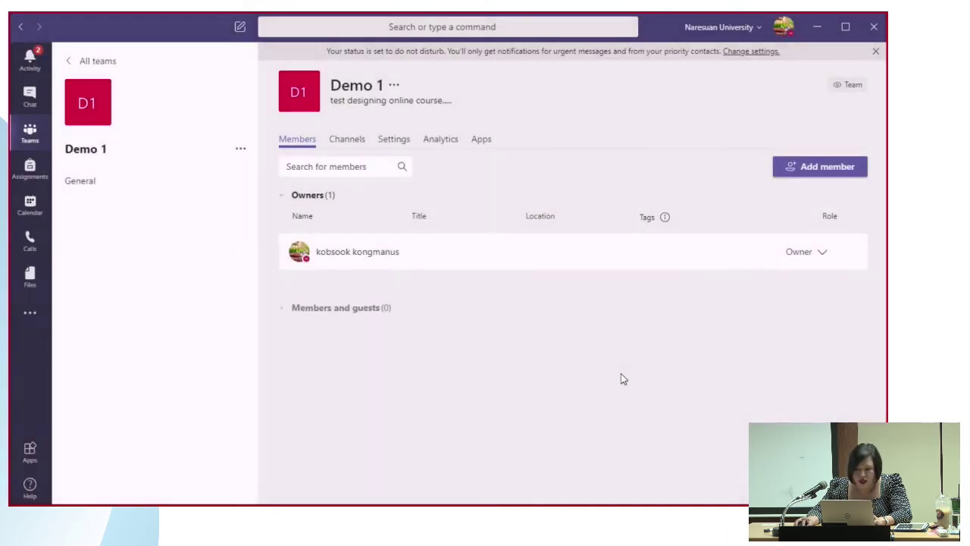
- Add a channel named "sec 01" with standard privacy to the "Demo 1" team
left_click(337, 144)
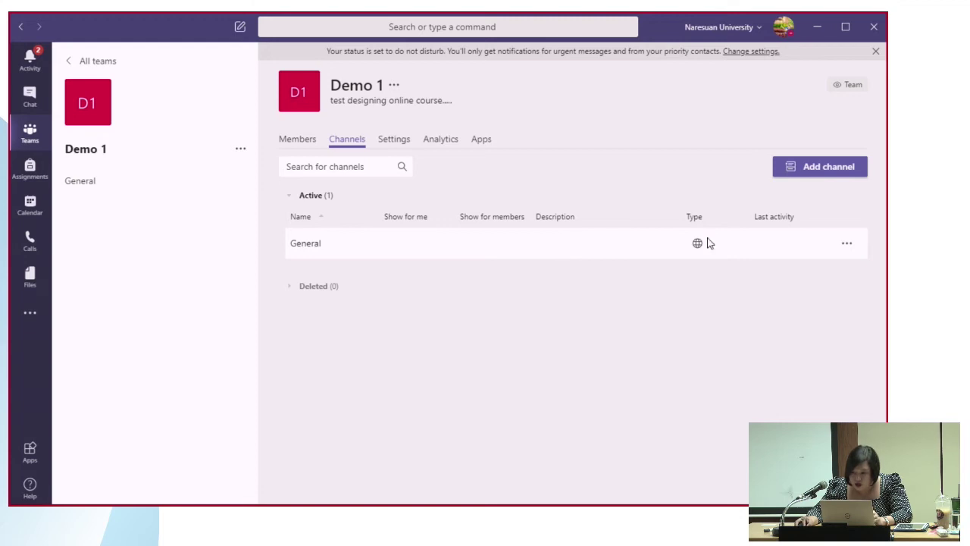
left_click(827, 176)
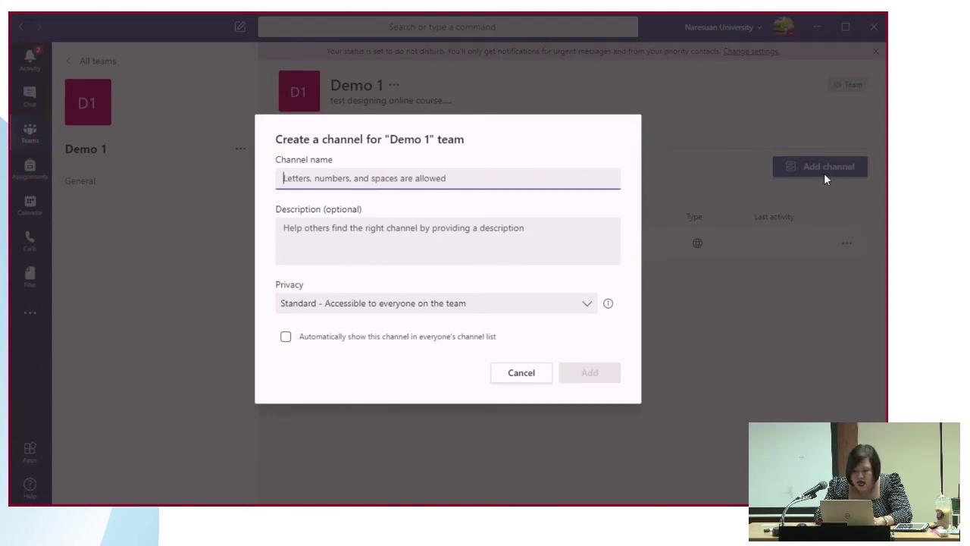
type("sec")
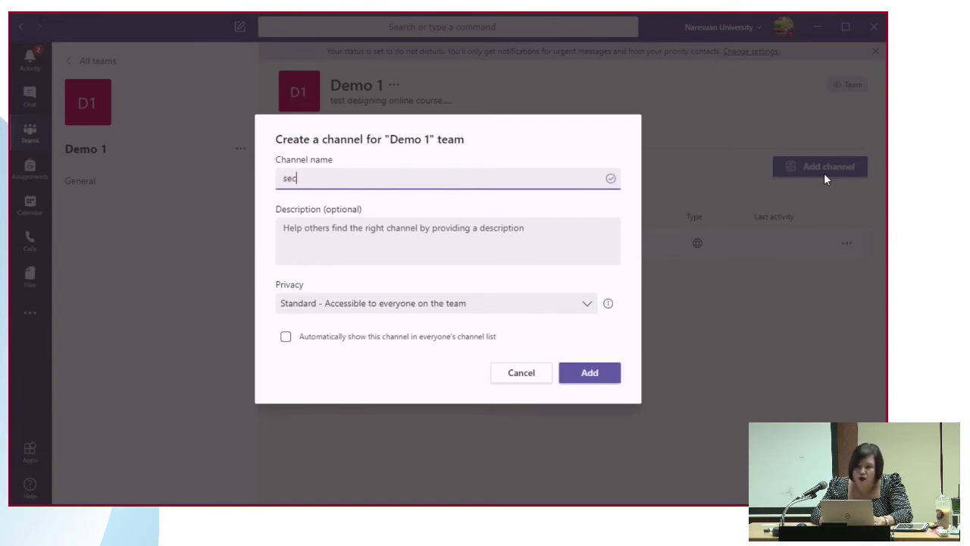
type(" 01")
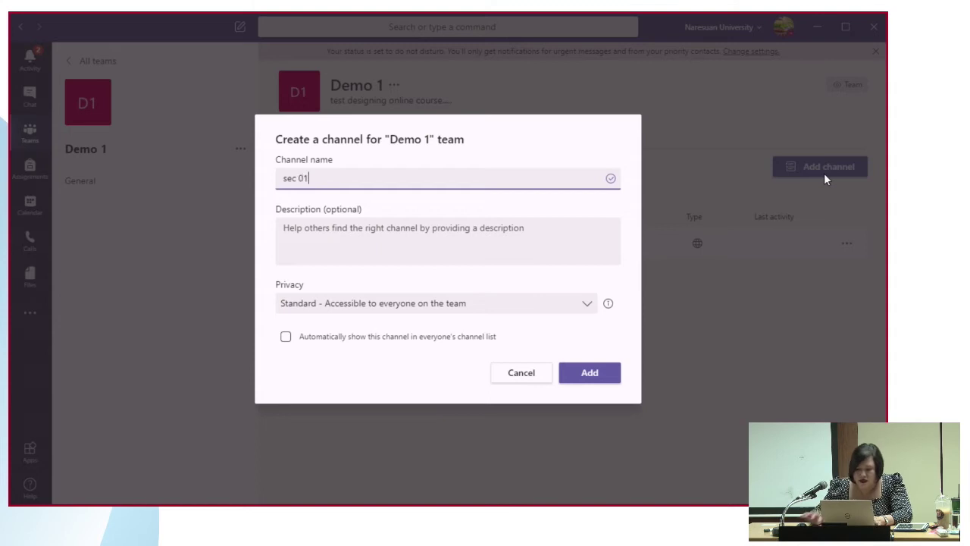
left_click(610, 372)
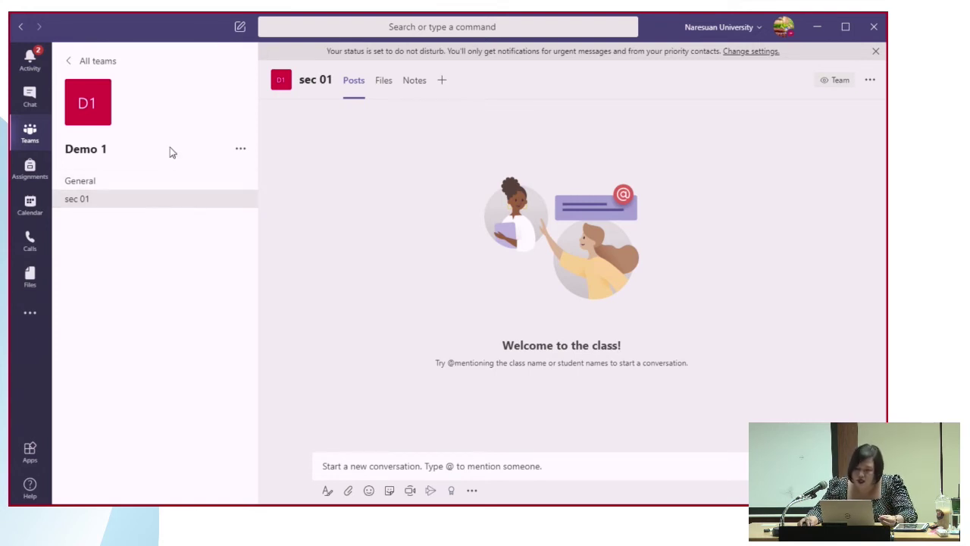
- Reopen the management page of the "Demo 1" team and show its settings
left_click(242, 151)
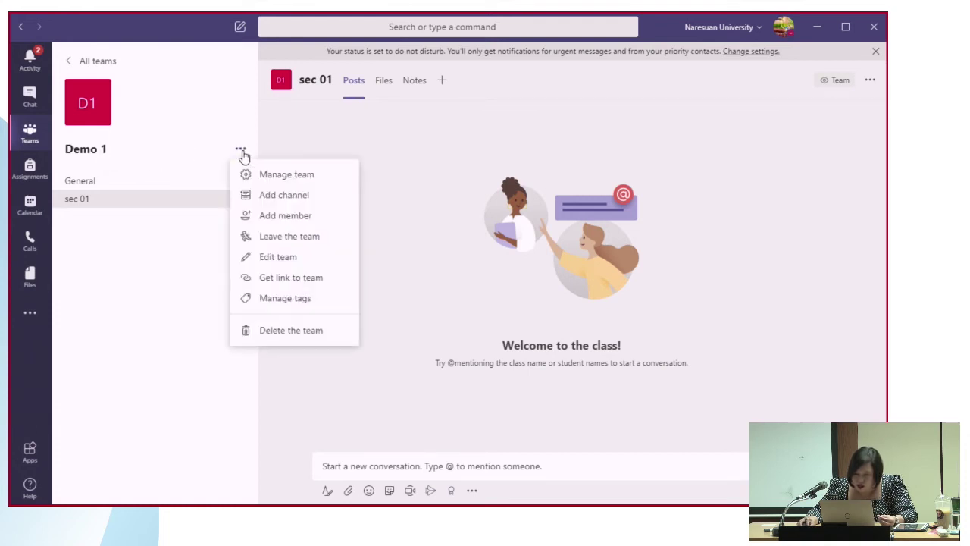
left_click(265, 178)
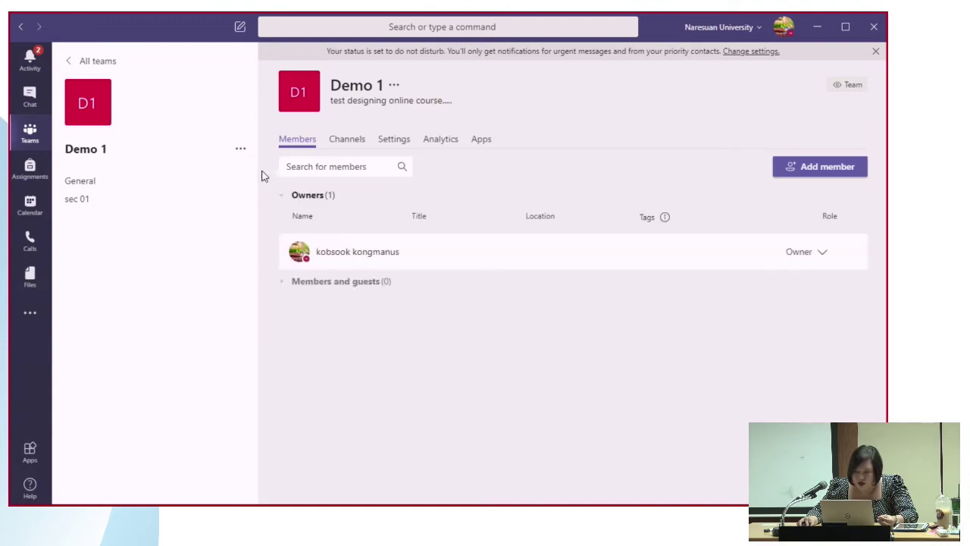
left_click(394, 142)
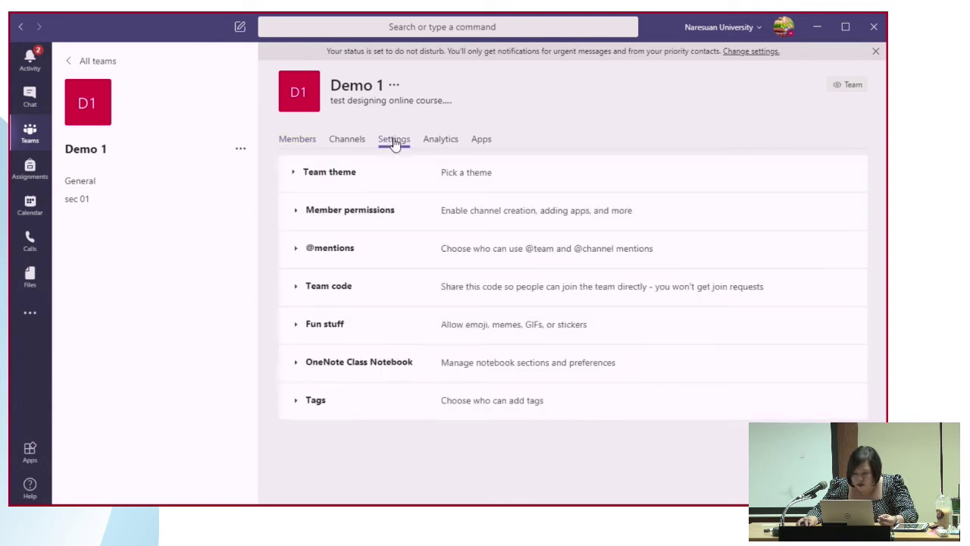